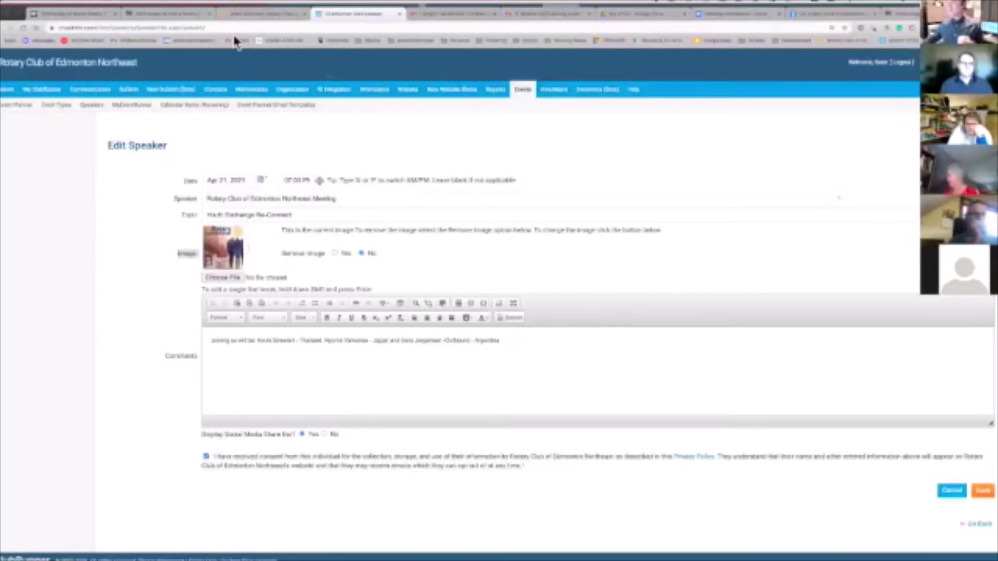
Search the web for "Rotary Youth Exchange Images" in a new tab, and return to the Edit Speaker page.
key(ctrl+t)
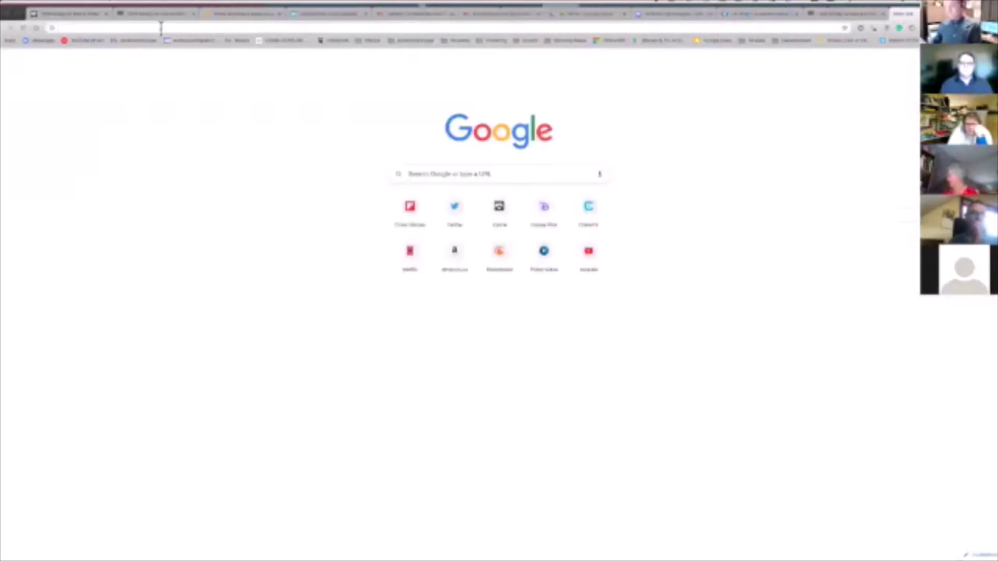
text(rotary yout)
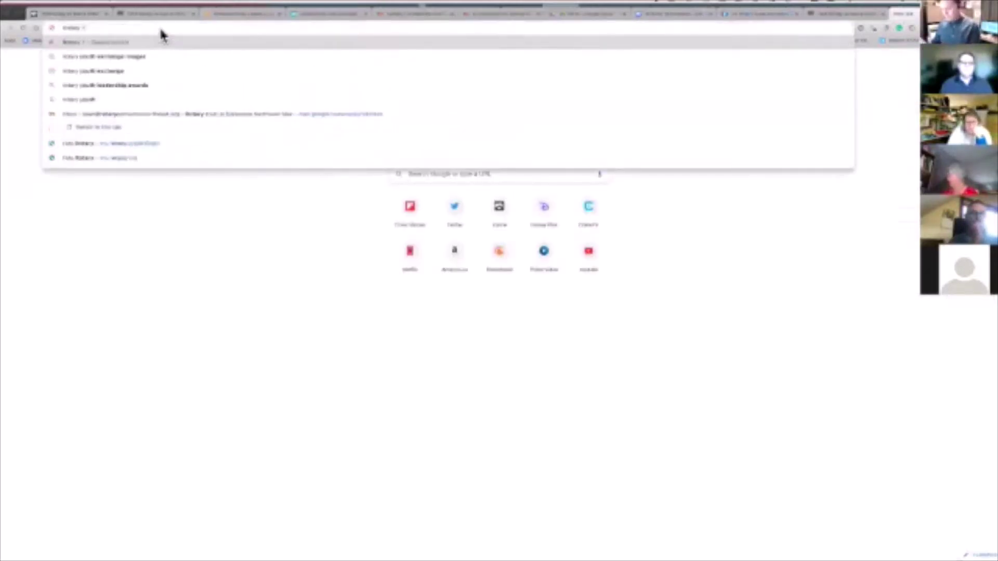
text(h exchange in)
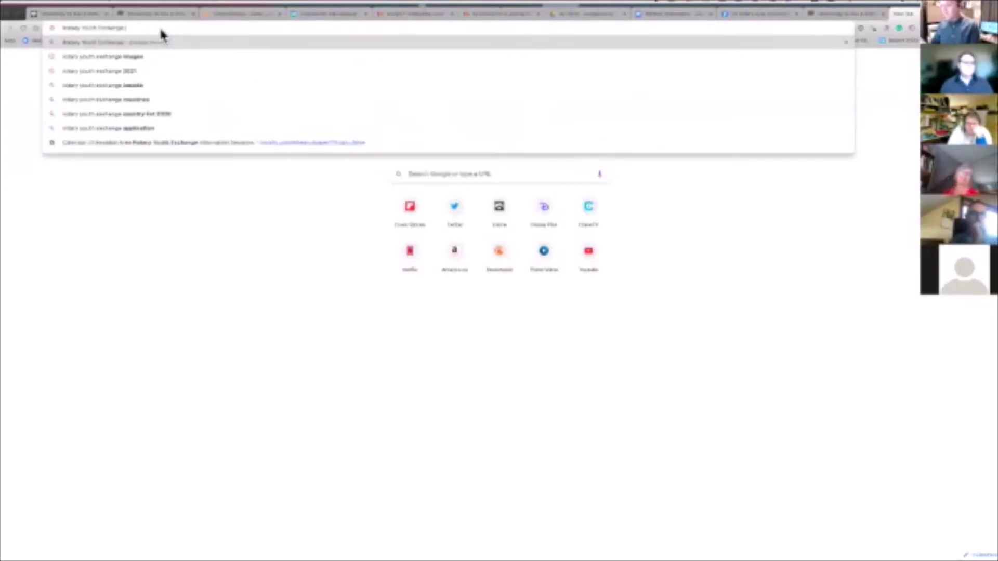
text(bound)
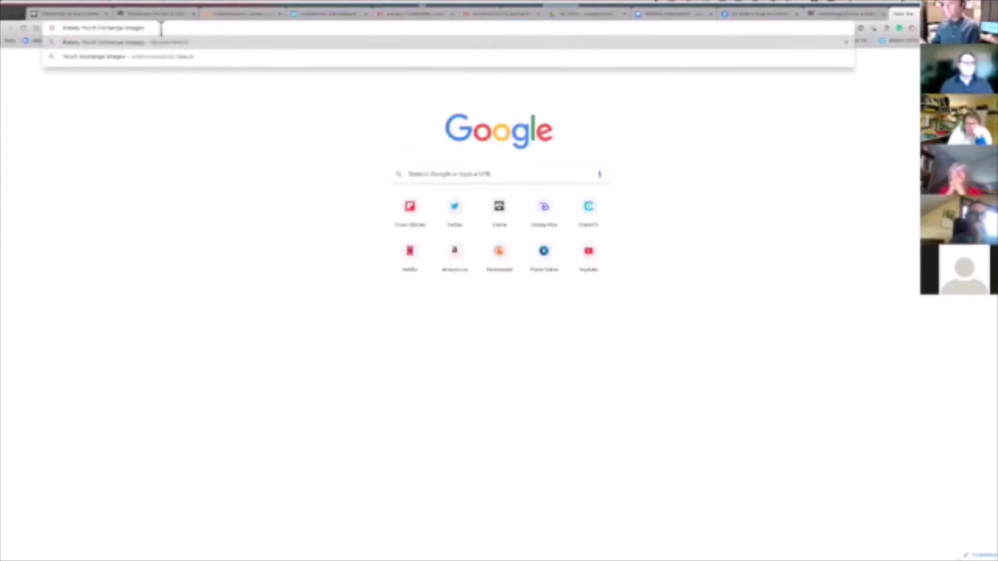
key(Return)
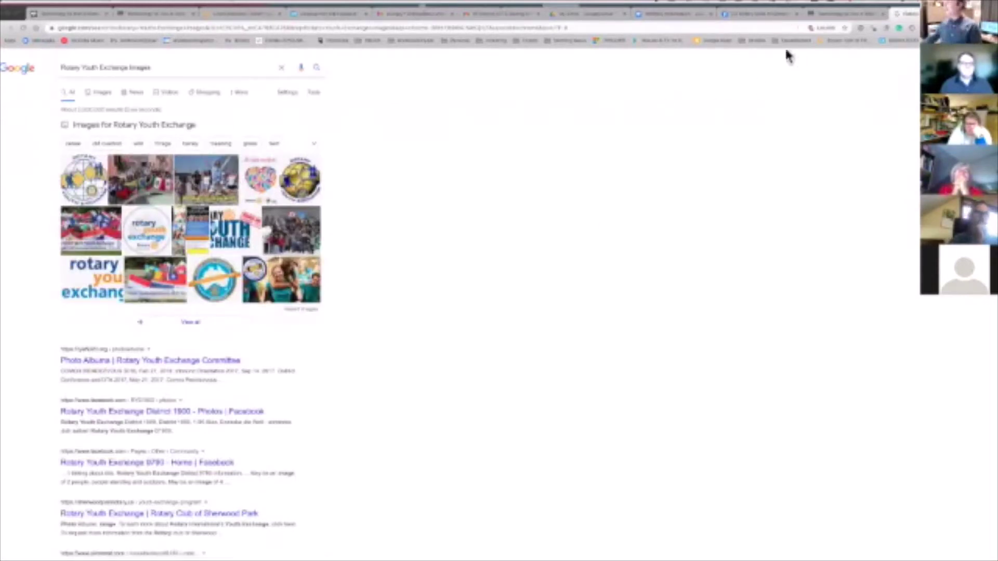
click(336, 12)
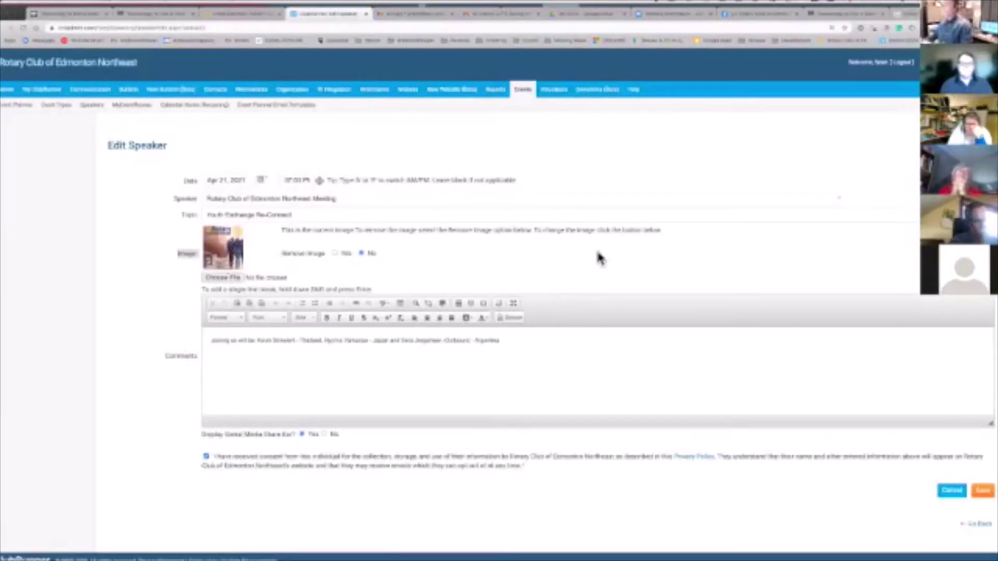
Open the Rotary Club of Edmonton Northeast public website in a new tab and view its Upcoming Speakers section.
key(ctrl+t)
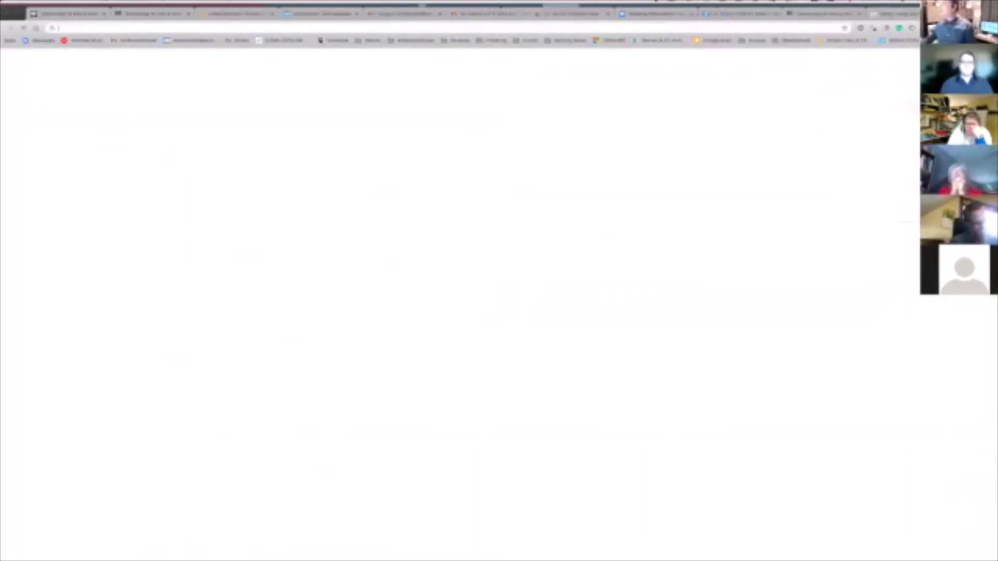
click(852, 41)
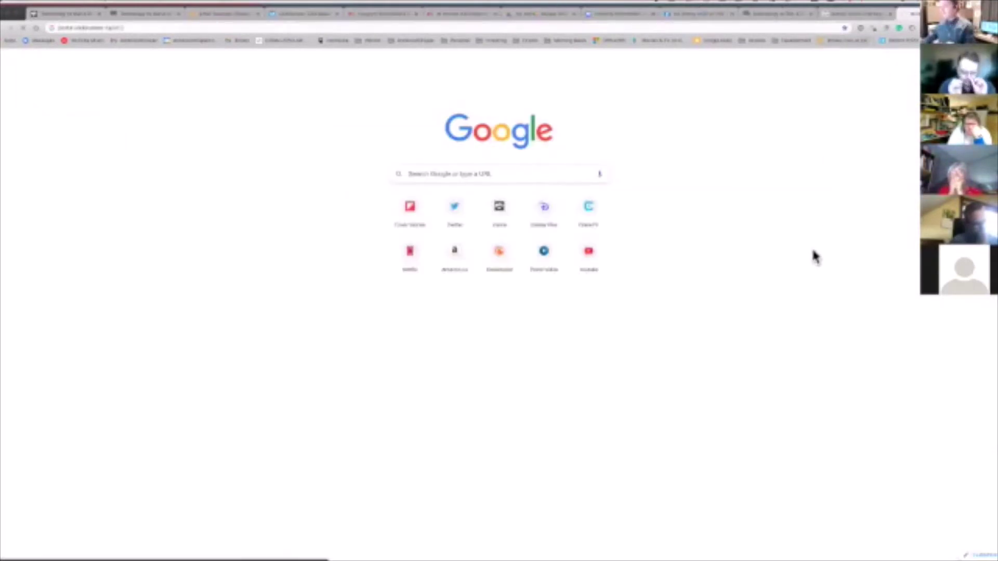
scroll(774, 288, down, 3)
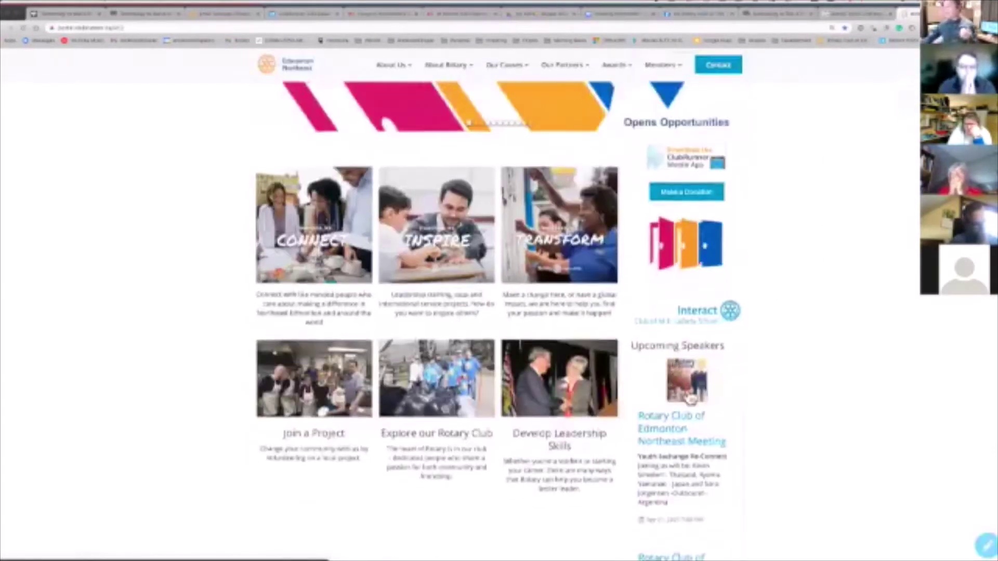
drag(691, 508, 714, 391)
click(786, 383)
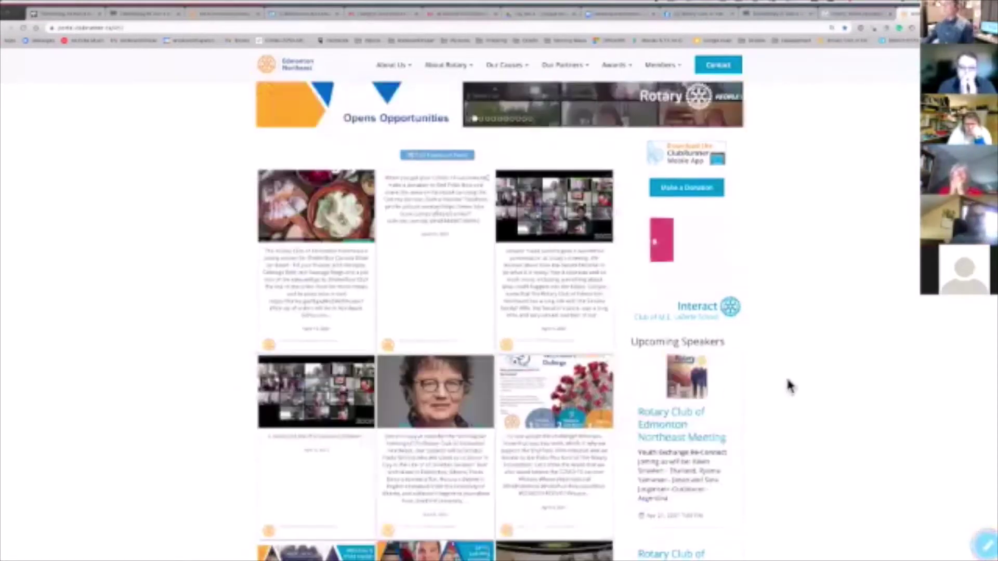
scroll(787, 386, up, 2)
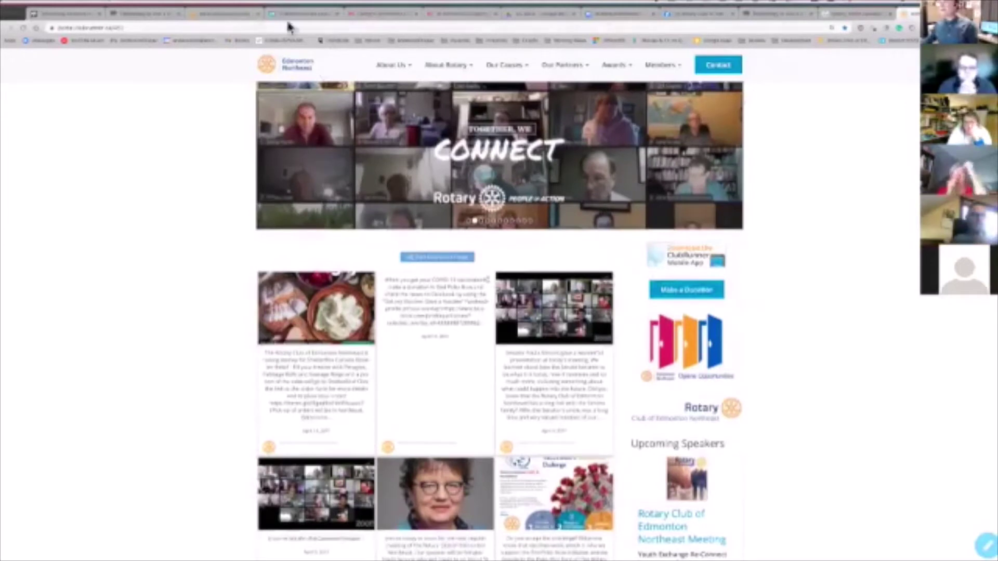
Return to the ClubRunner administration site, request the club's email services and log back in with the saved credentials.
click(306, 15)
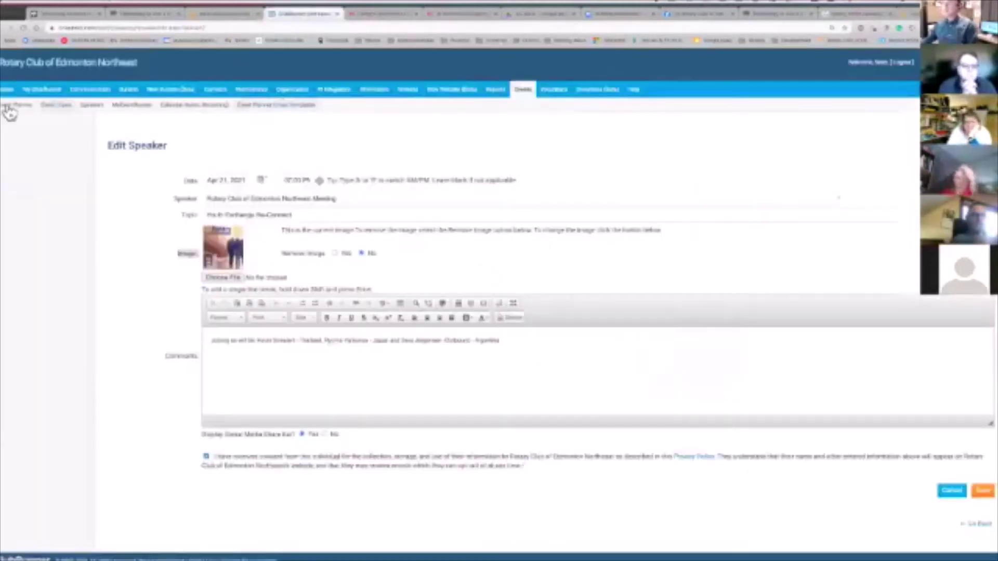
mouse_move(88, 95)
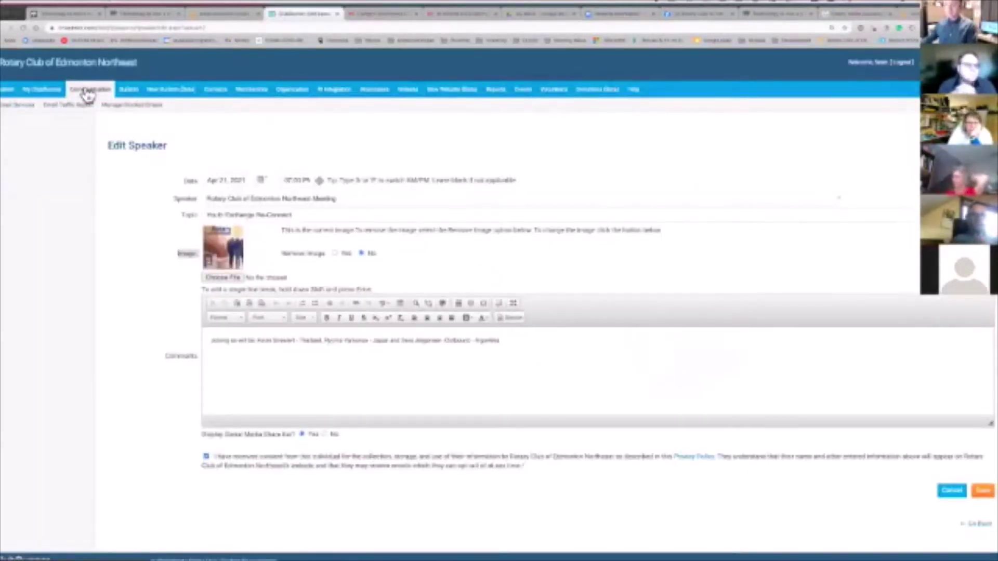
click(19, 110)
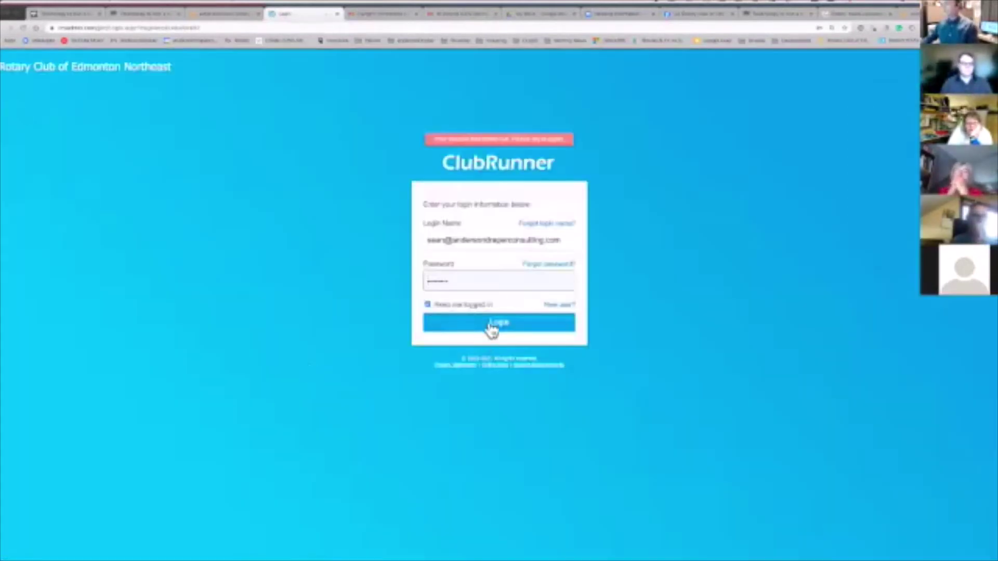
click(491, 324)
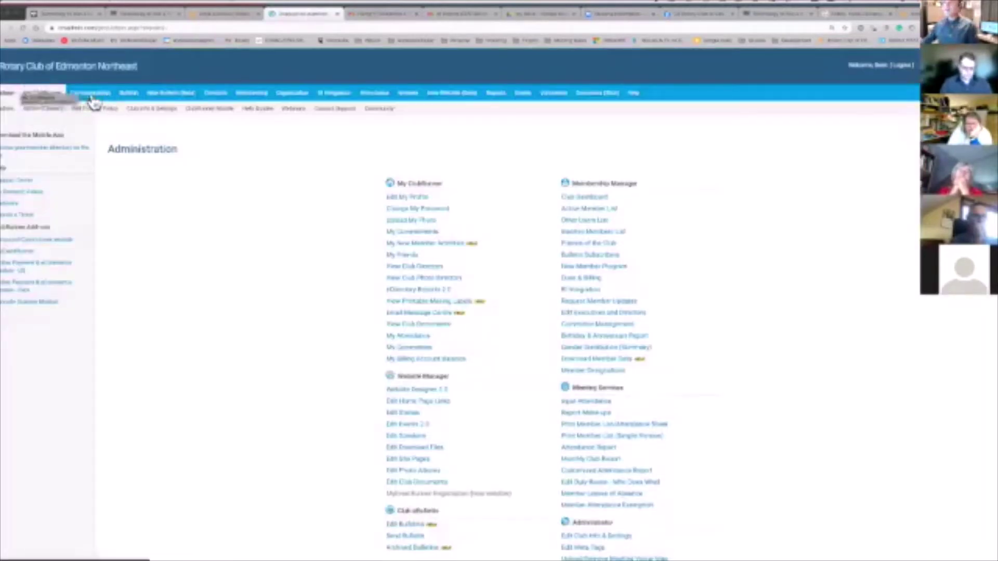
Open the Club Communication email list and bring up the Create Email editor with the club's message layout.
mouse_move(93, 98)
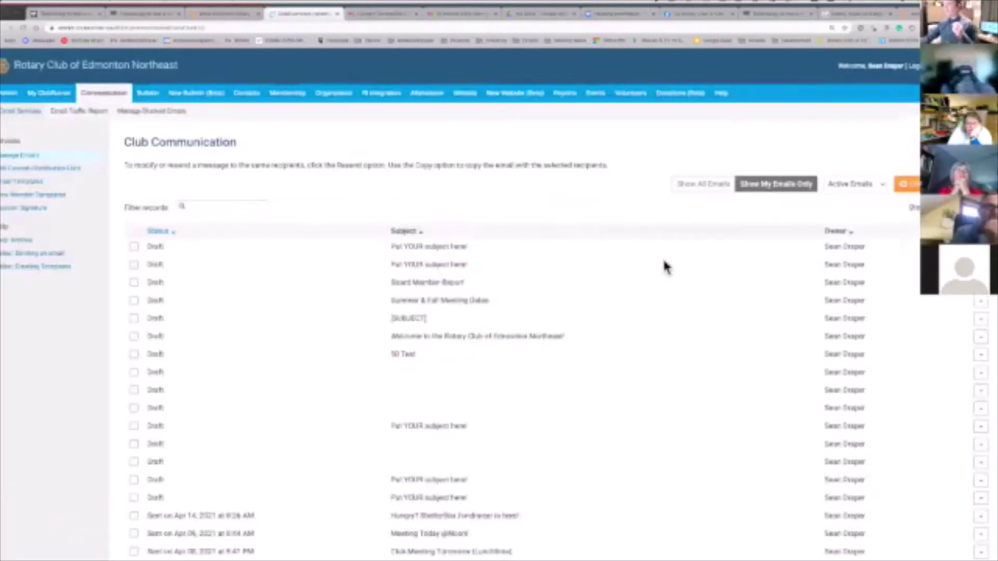
scroll(665, 267, down, 2)
scroll(382, 299, up, 2)
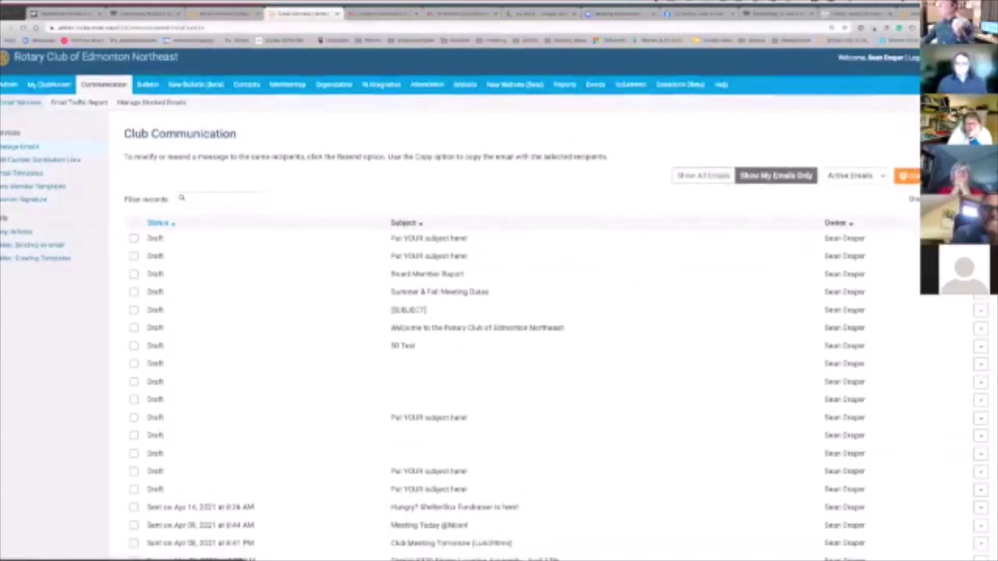
click(735, 238)
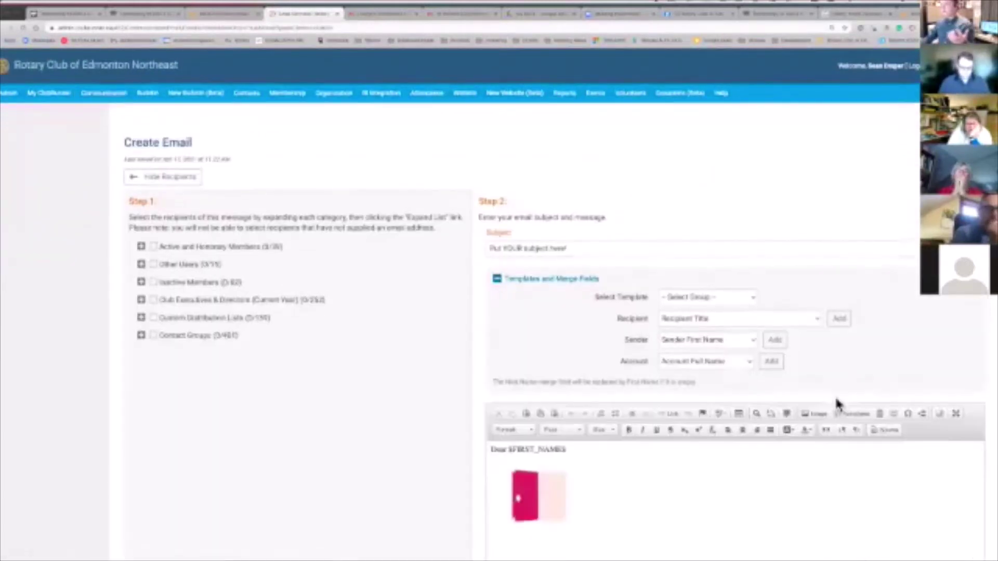
Examine the email layout's header logo, message title and body placeholders, club footer and donation button.
scroll(838, 405, down, 4)
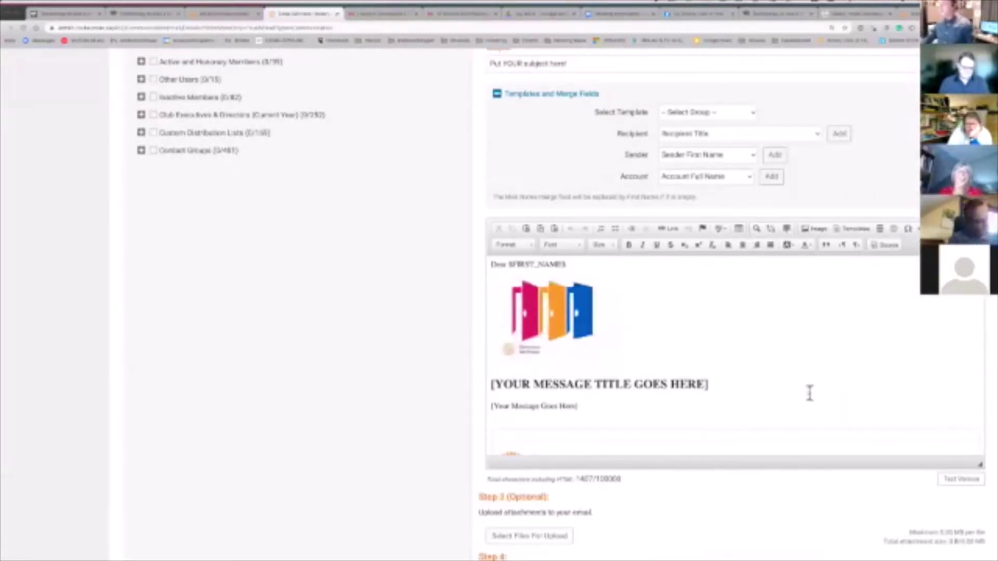
click(563, 308)
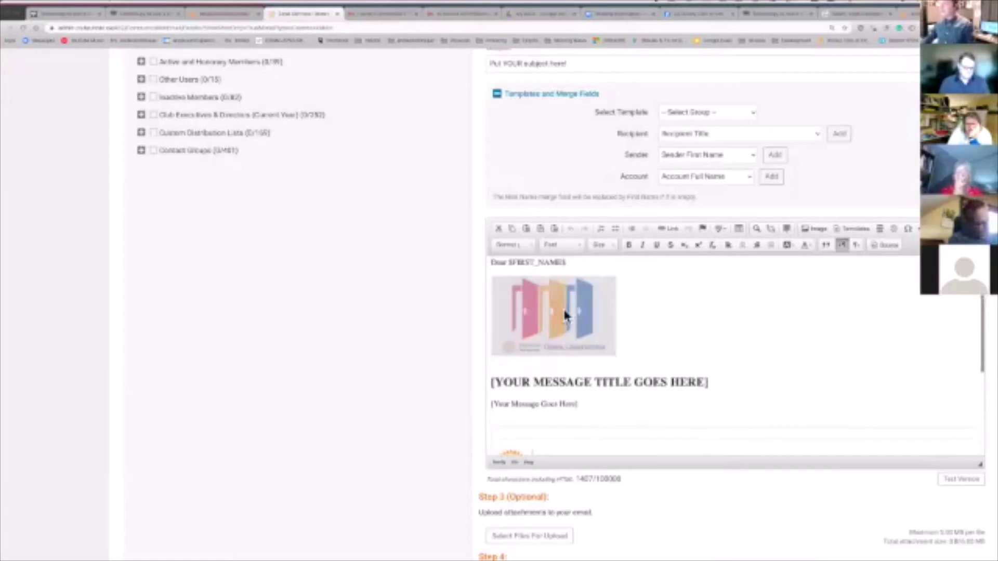
click(649, 305)
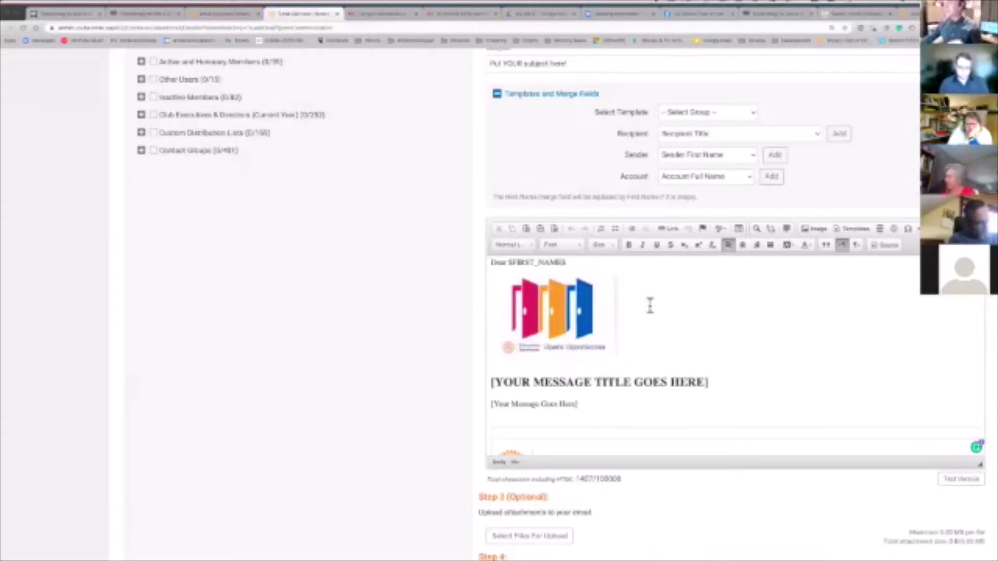
scroll(639, 315, down, 1)
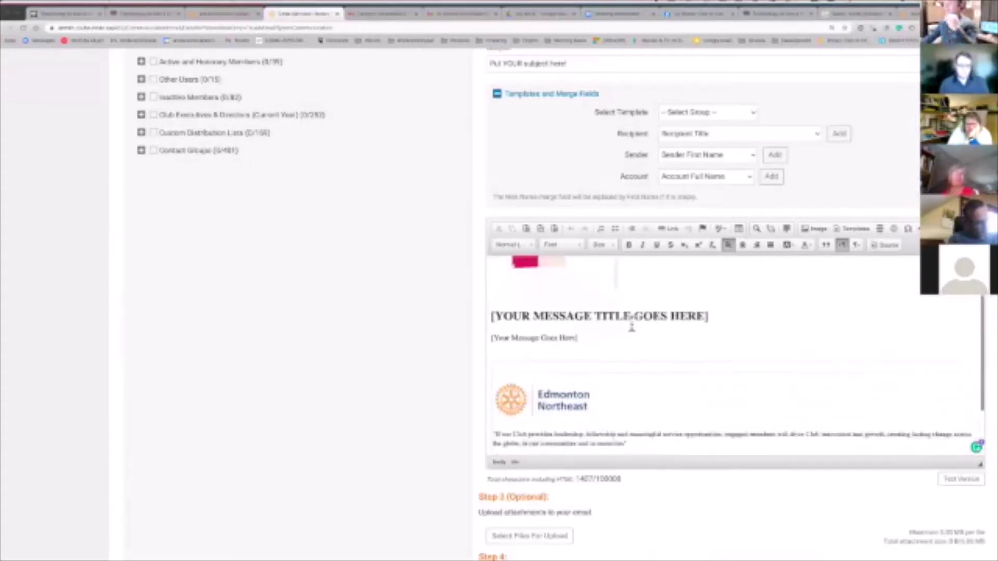
click(505, 400)
scroll(535, 421, down, 1)
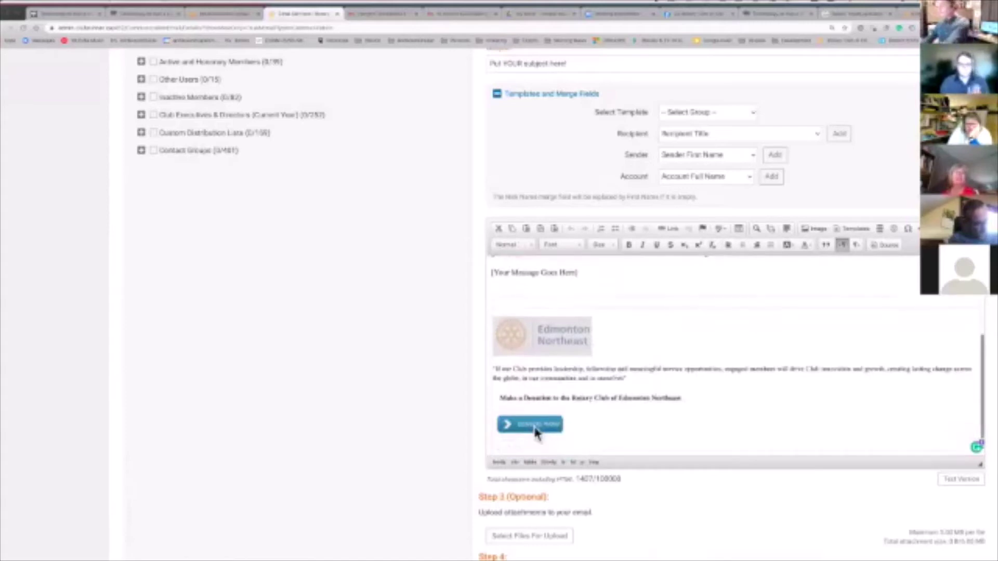
scroll(624, 374, up, 2)
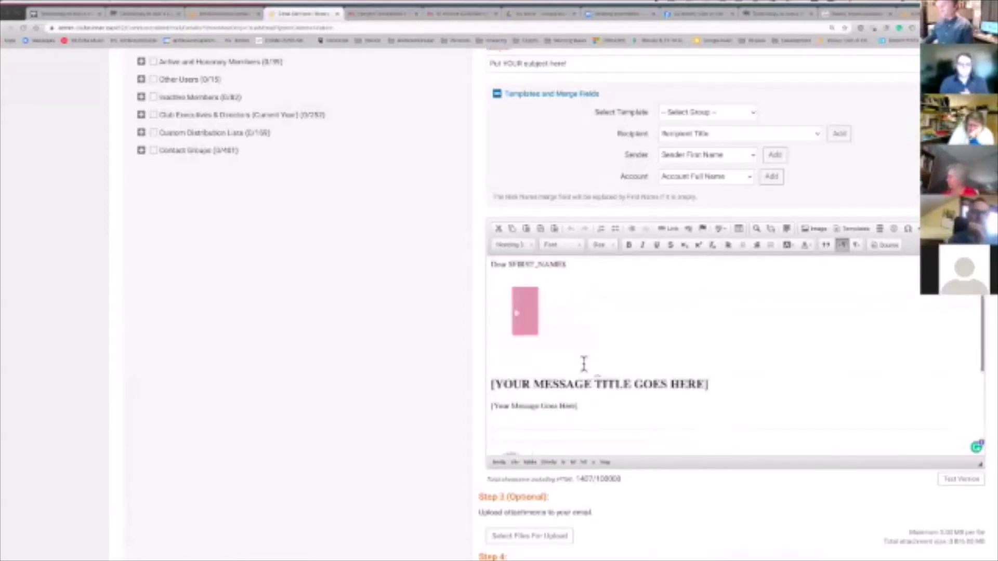
drag(717, 384, 487, 382)
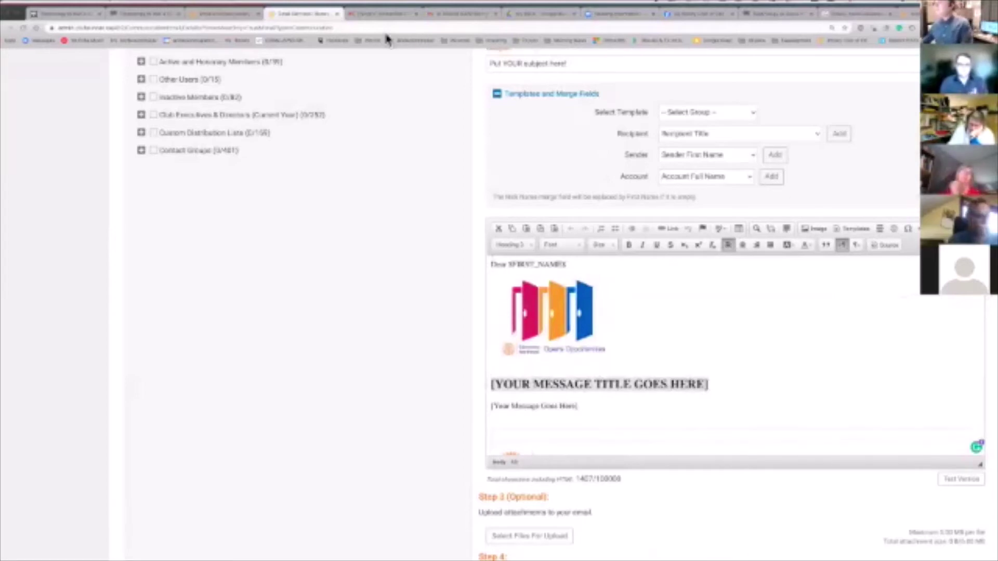
Switch to Gmail and review the "Hungry? ShelterBox Fundraiser is here!" email from its banner to the order button and footer.
click(385, 14)
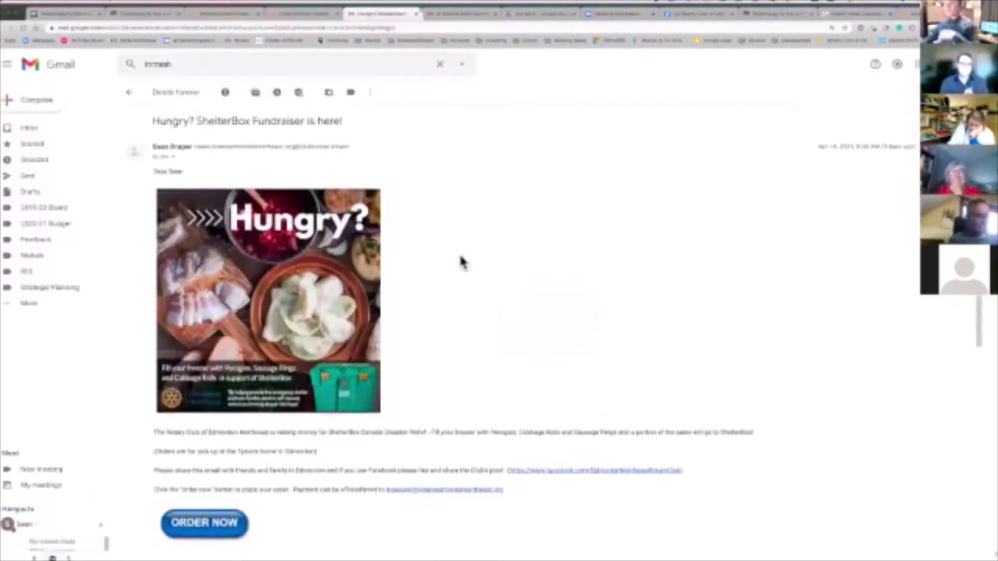
scroll(307, 245, down, 1)
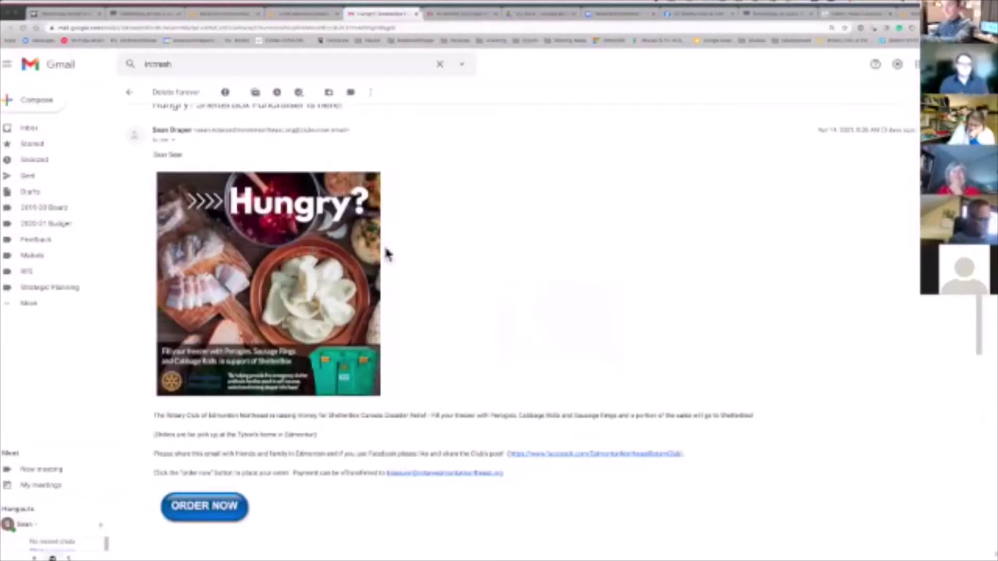
scroll(416, 251, down, 2)
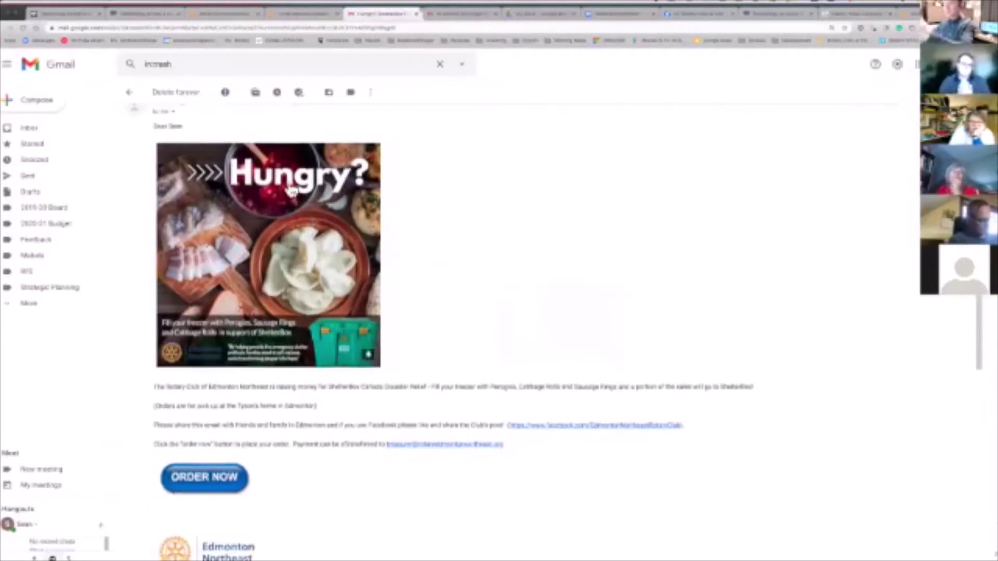
scroll(463, 234, down, 3)
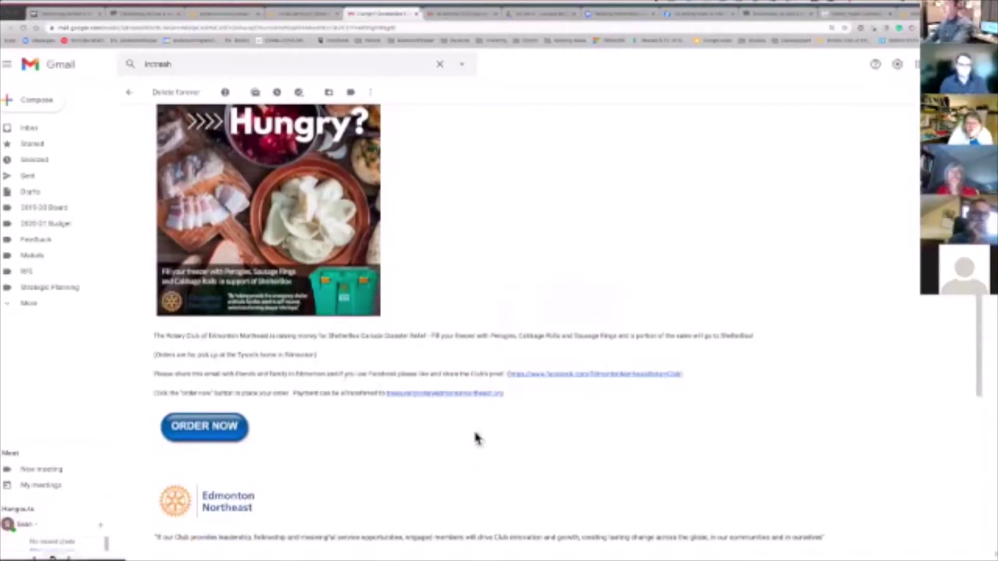
scroll(208, 411, down, 2)
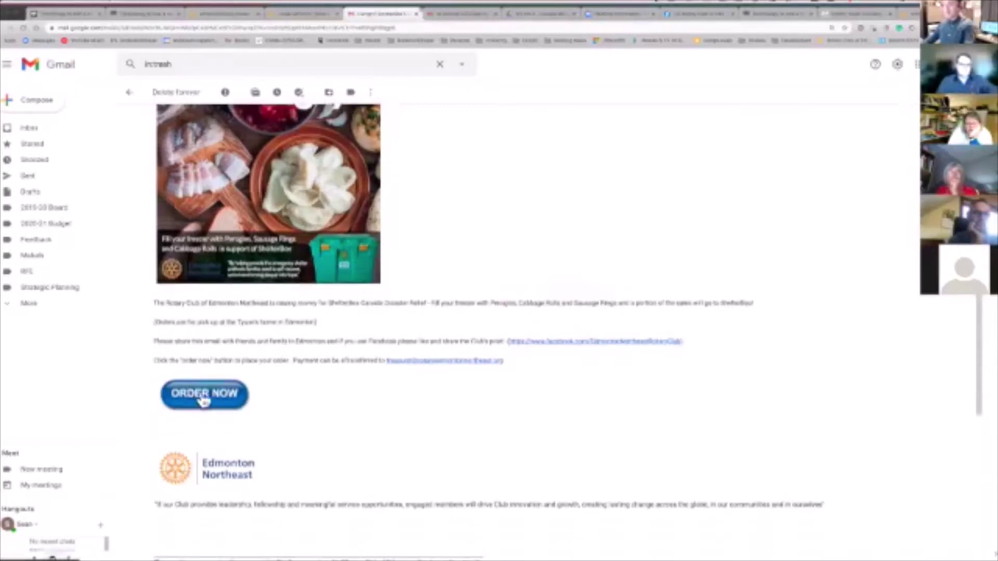
scroll(459, 222, up, 3)
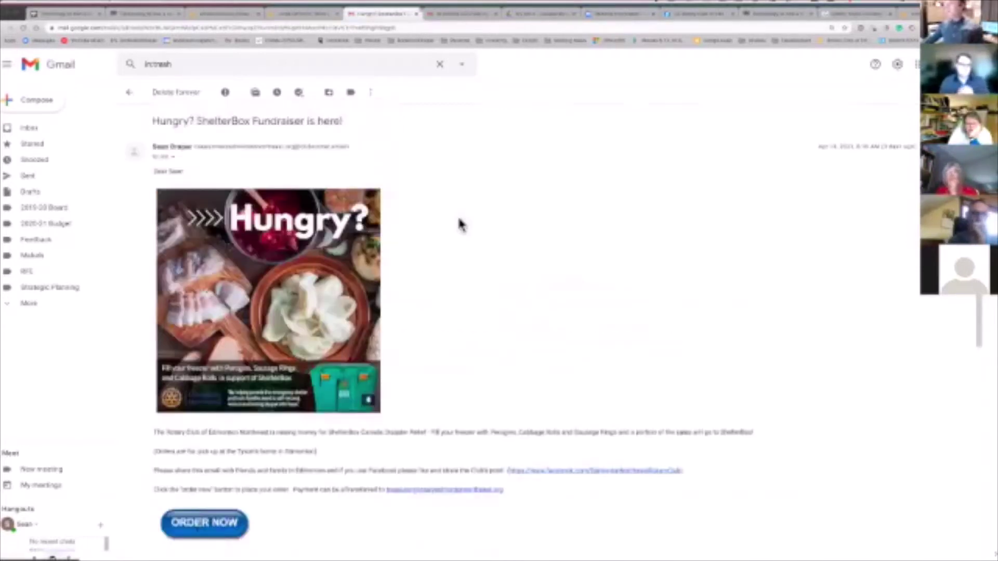
Return to the ClubRunner email editor and replace the message body placeholder with "Here is my great message".
click(298, 16)
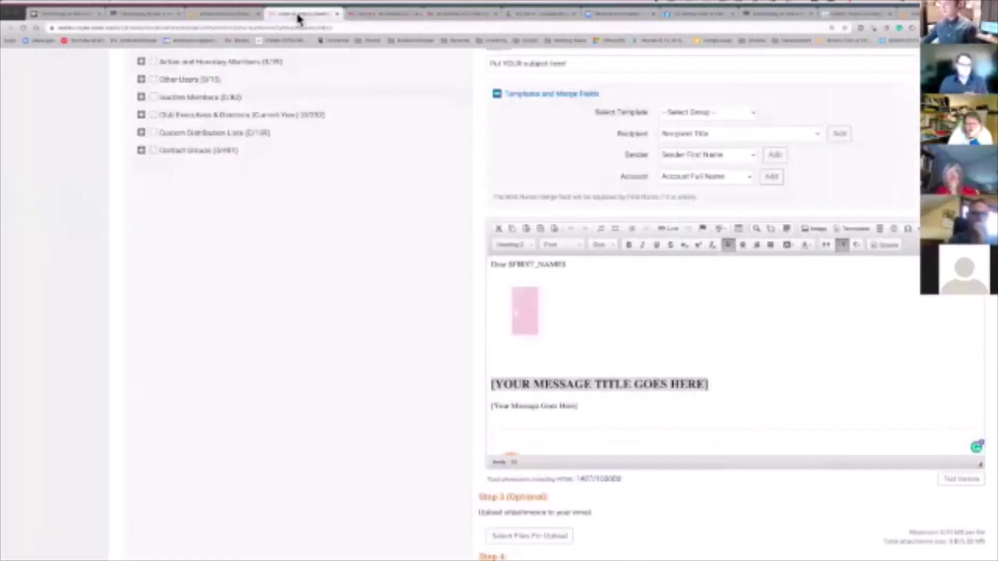
drag(578, 407, 470, 410)
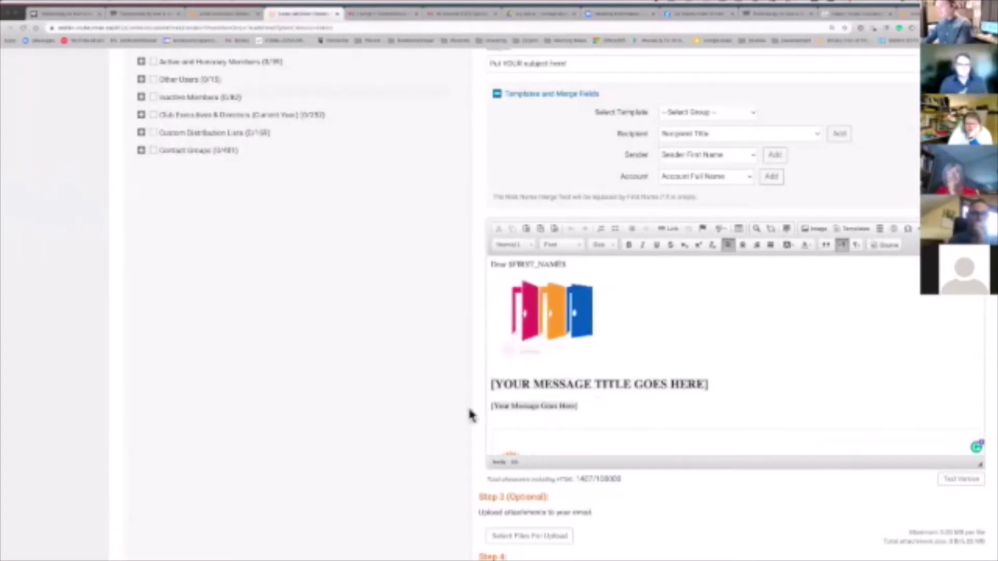
key(BackSpace)
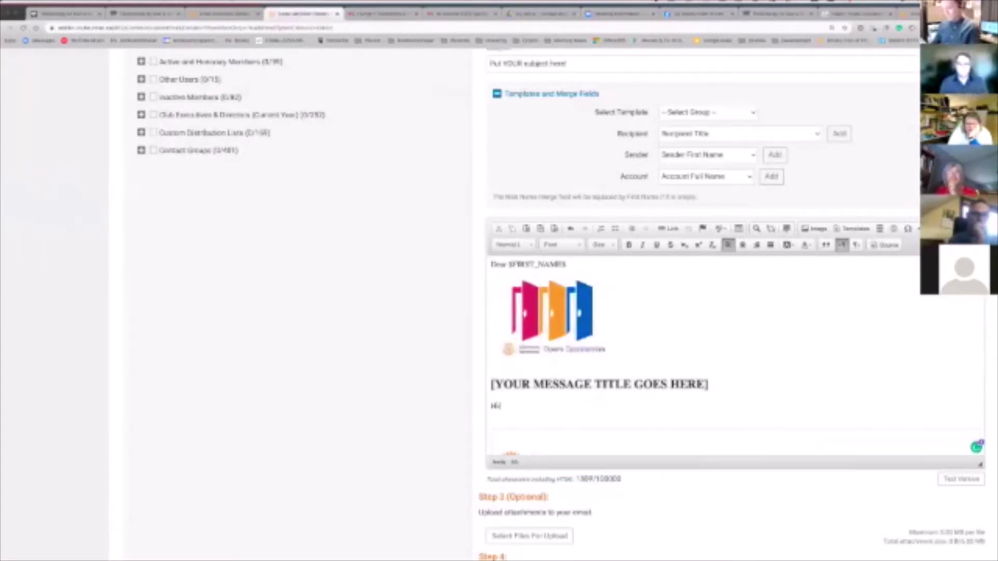
text(Here is my g)
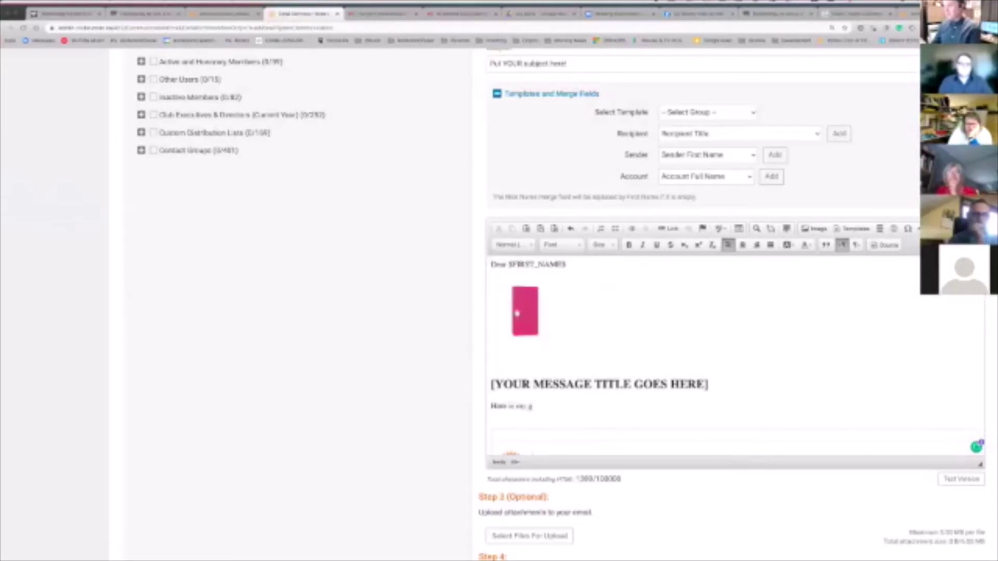
text(reat owws)
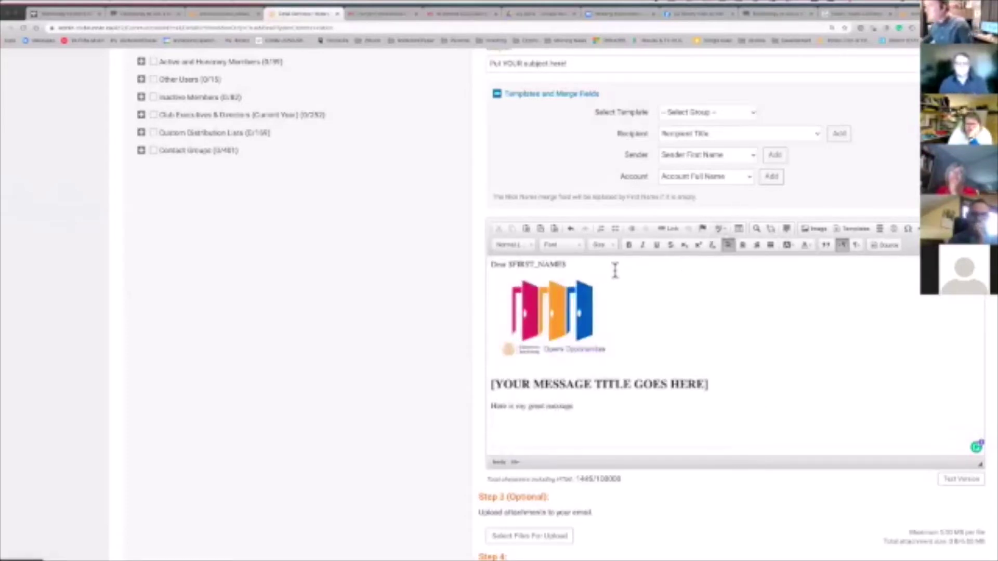
Choose the blue ORDER NOW button graphic from the Media Library's My Images folder as the picture for the email.
click(808, 227)
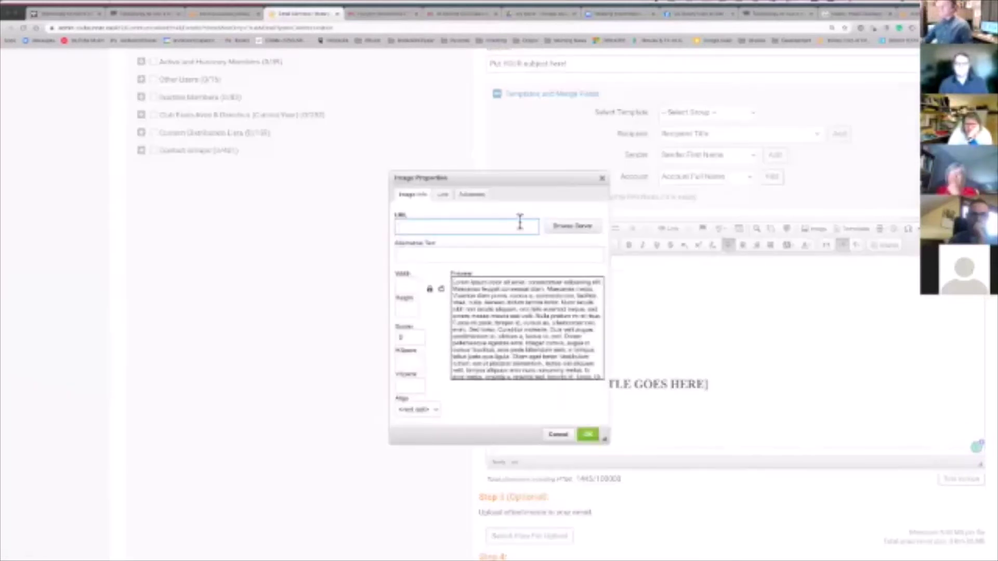
click(591, 228)
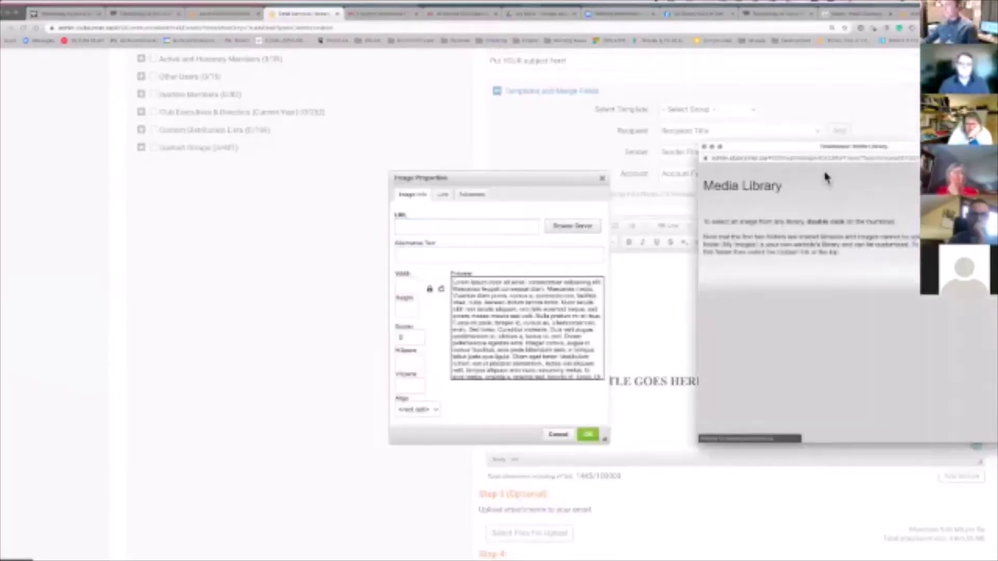
drag(813, 147, 462, 115)
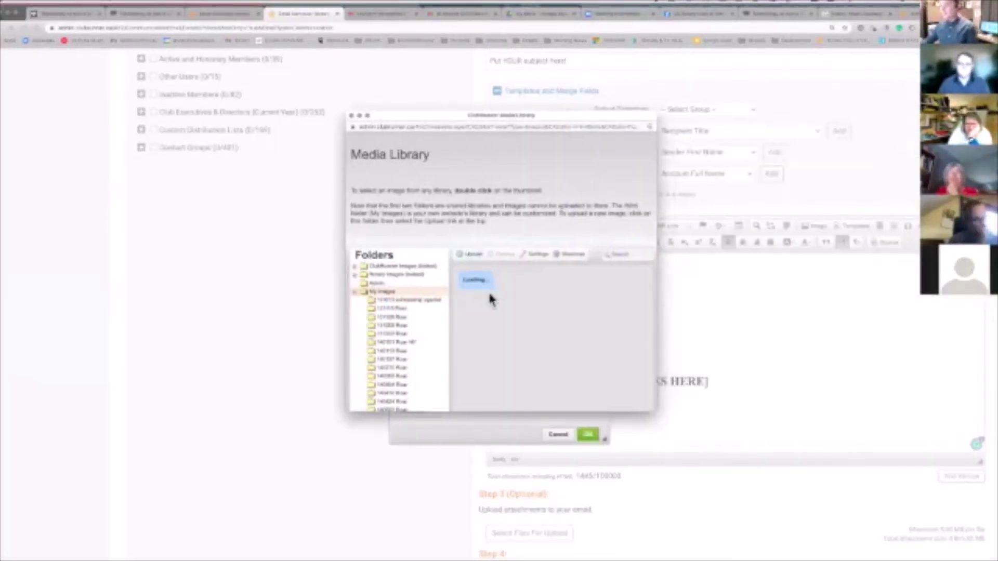
scroll(571, 350, down, 2)
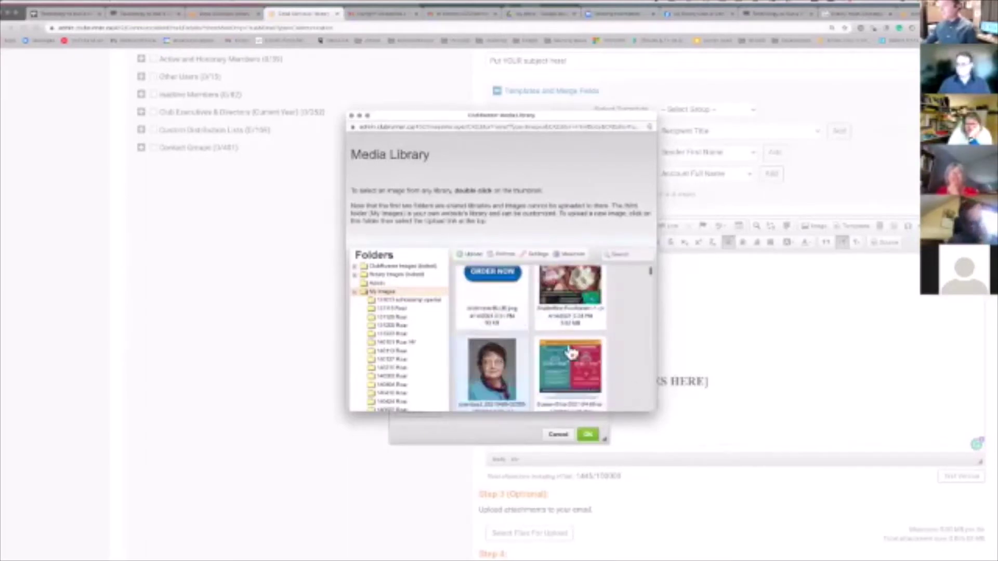
scroll(581, 355, down, 5)
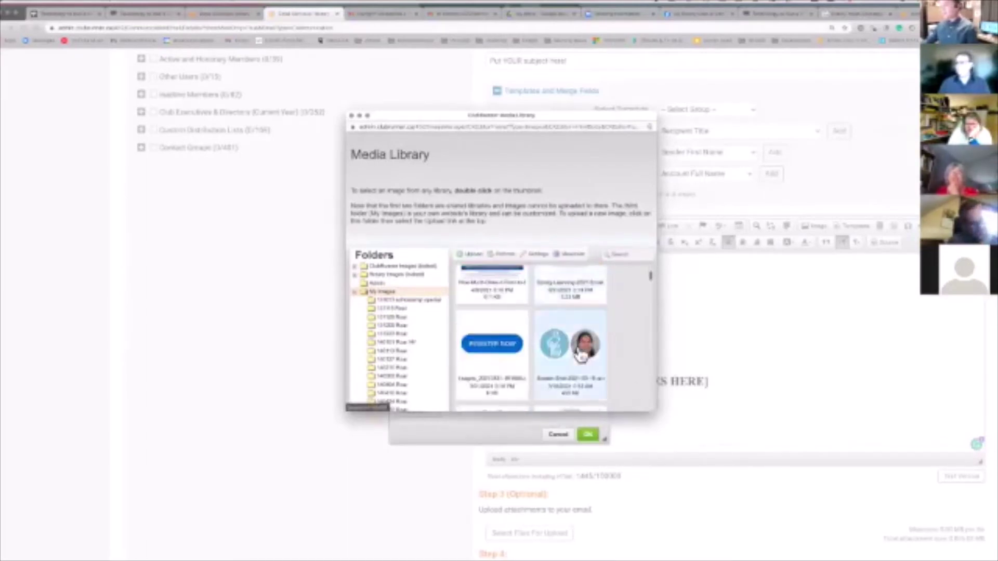
scroll(581, 355, down, 6)
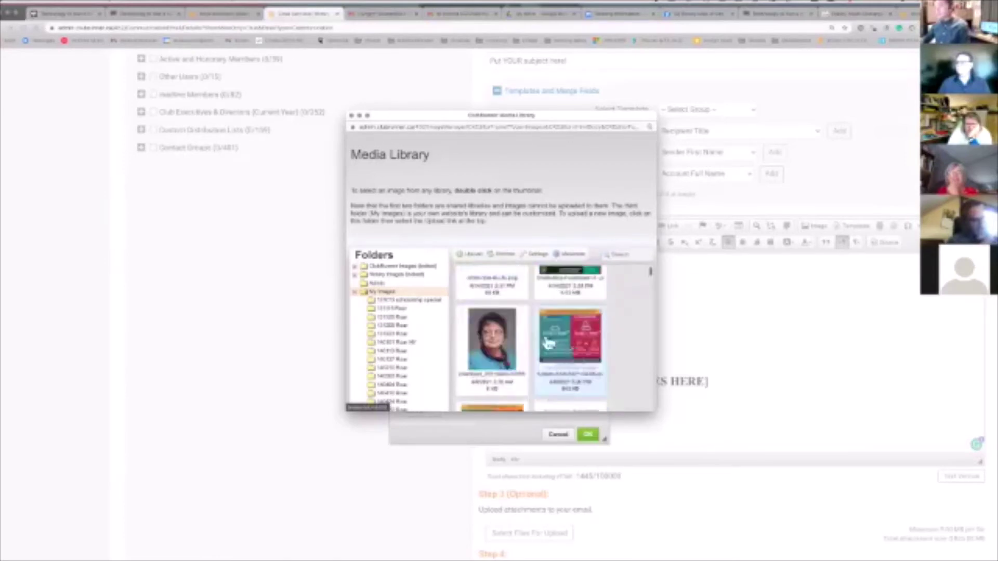
scroll(520, 312, up, 1)
click(491, 307)
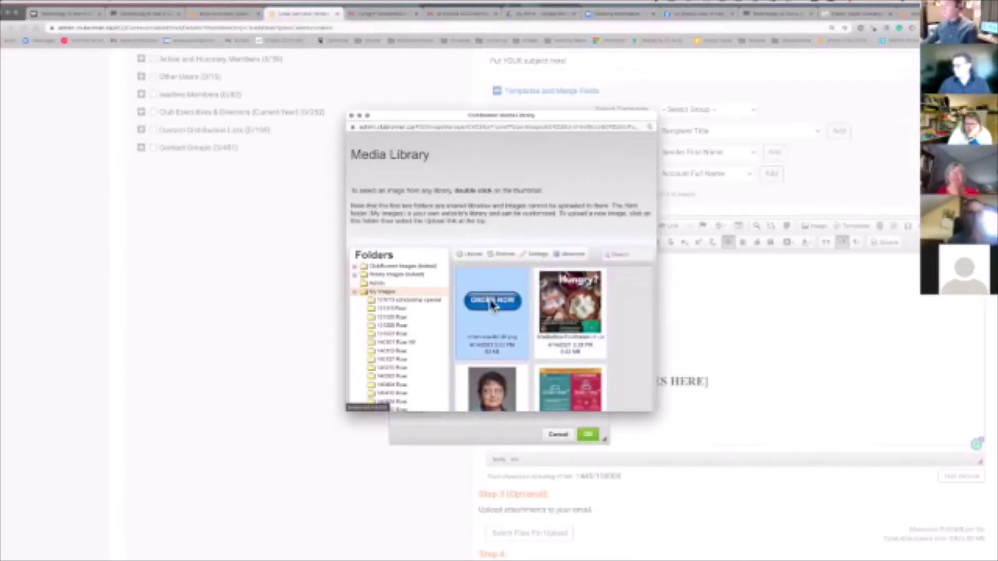
double_click(492, 305)
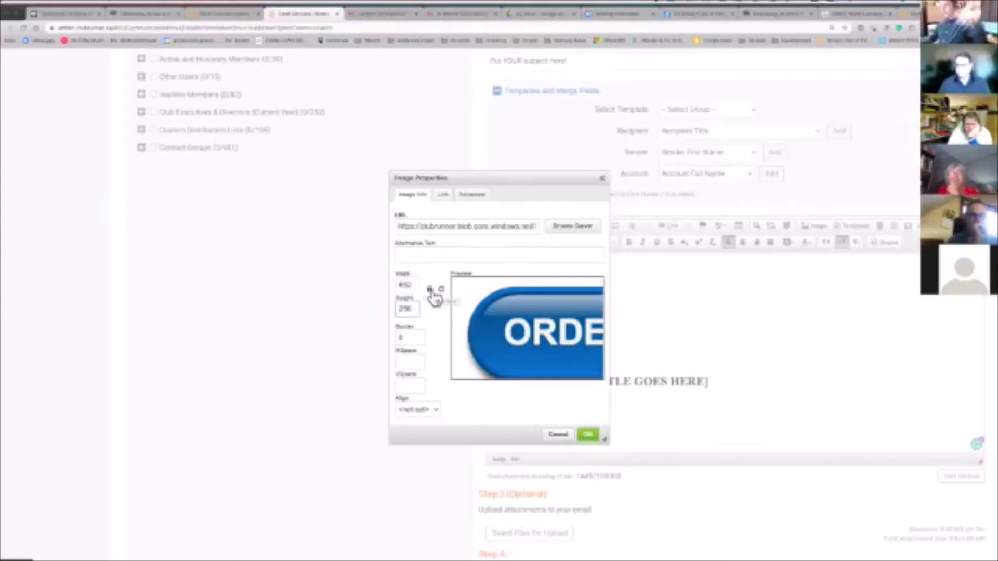
Set the ORDER NOW image's height to 100 with its proportions locked.
key(BackSpace)
key(BackSpace)
key(BackSpace)
text(50)
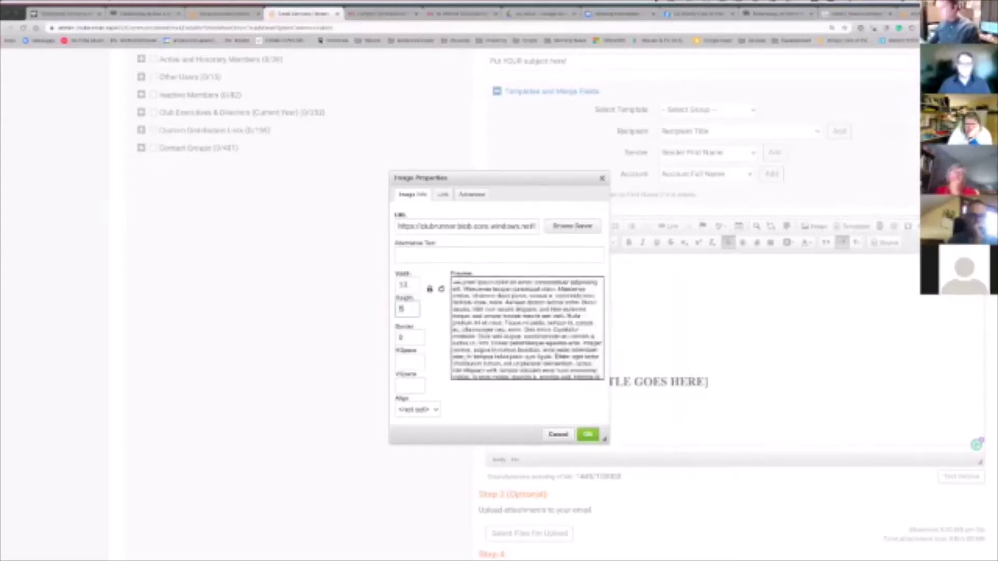
key(BackSpace)
key(BackSpace)
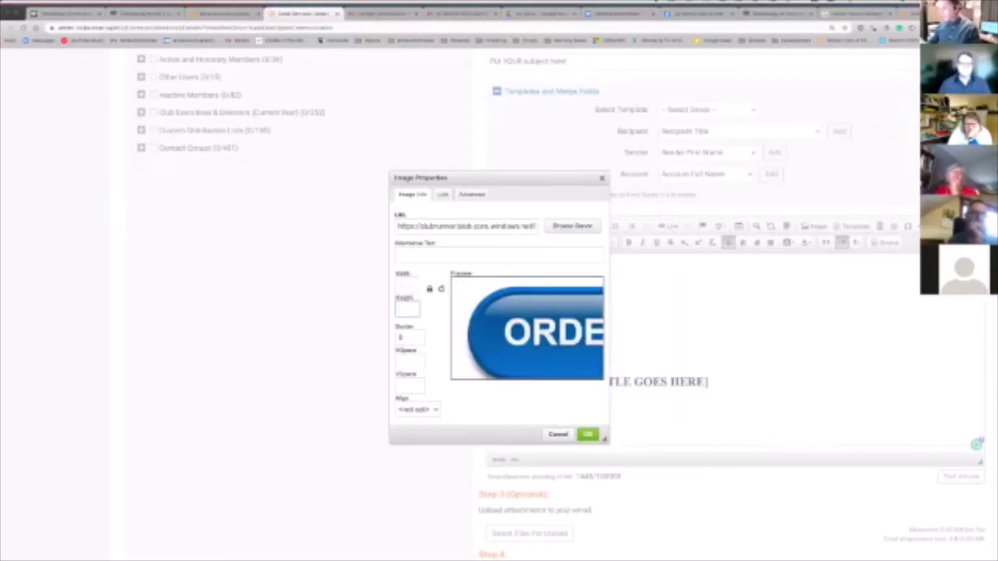
text(75)
key(BackSpace)
key(BackSpace)
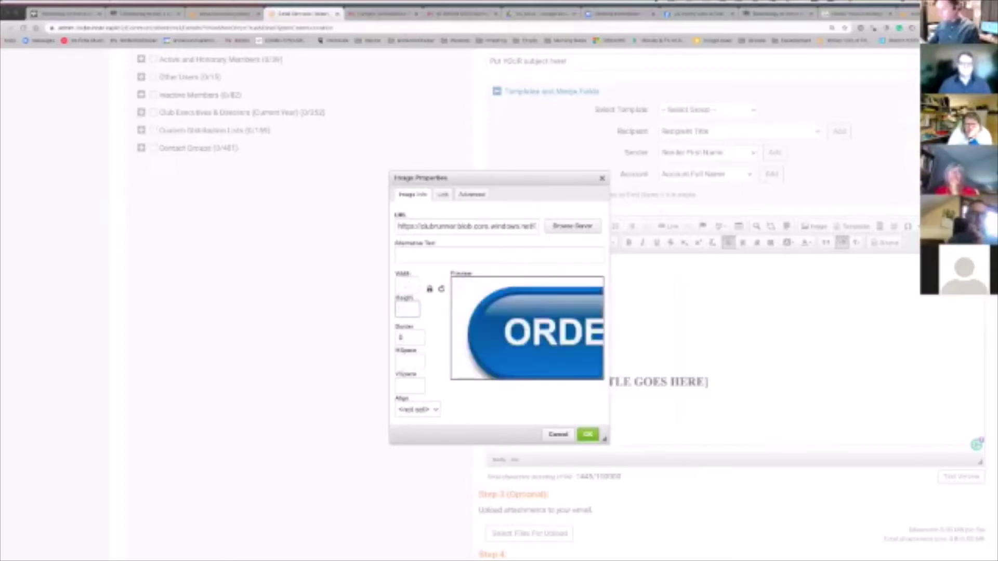
text(1000)
key(BackSpace)
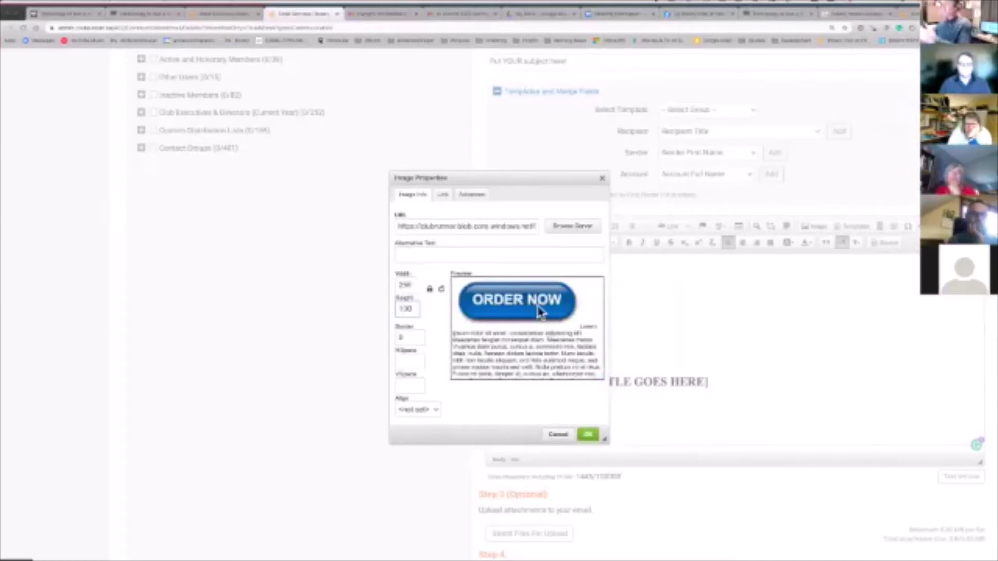
Link the ORDER NOW image to the copied Padlet address, opening in a new window, and insert it below the message text.
click(442, 195)
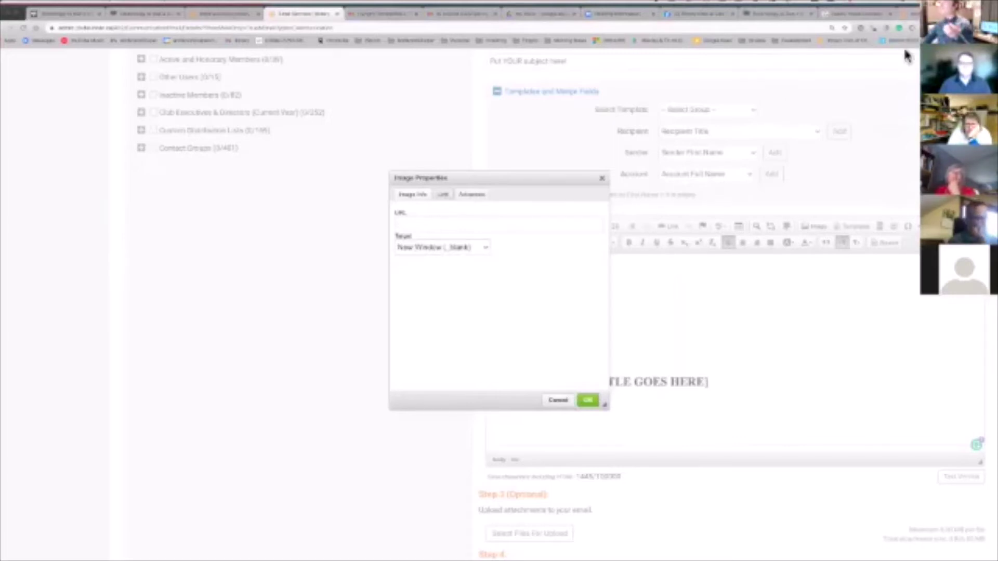
click(427, 223)
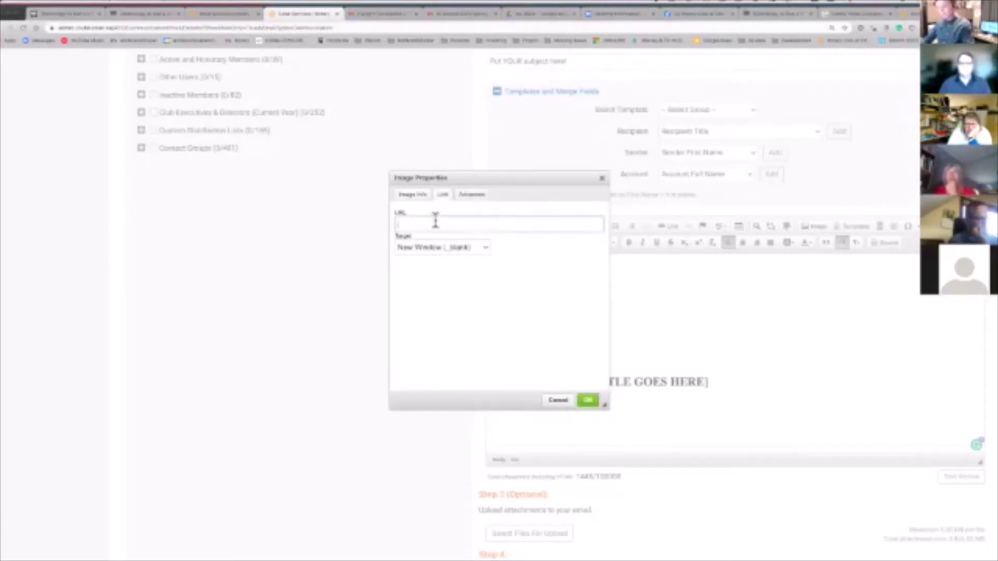
key(ctrl+v)
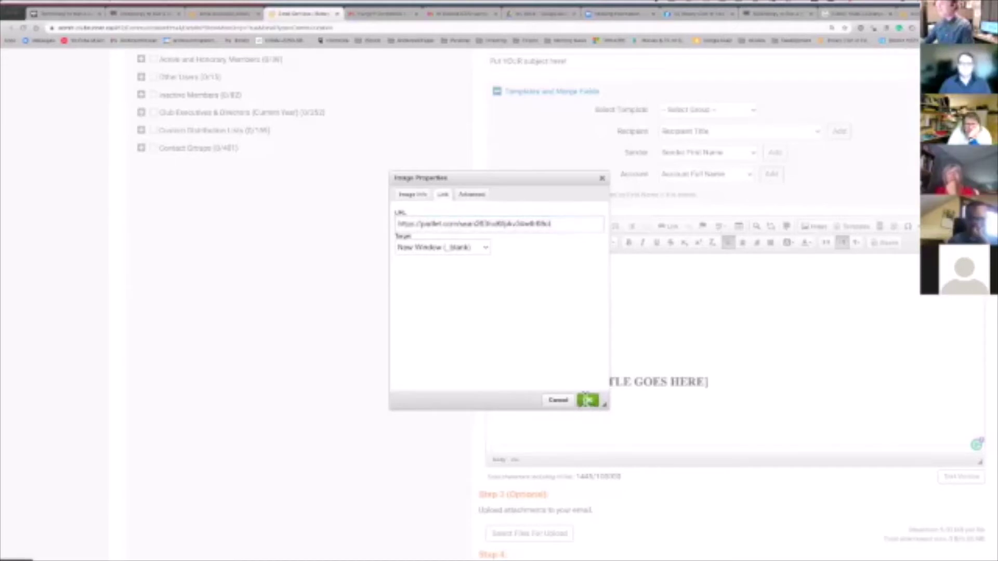
click(588, 403)
scroll(579, 407, down, 1)
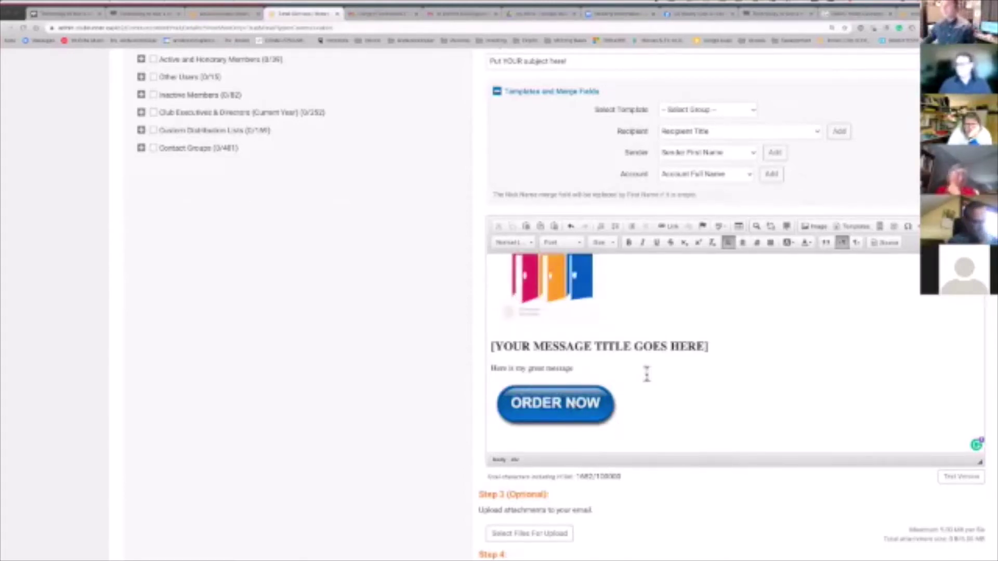
scroll(640, 373, up, 1)
scroll(630, 326, down, 1)
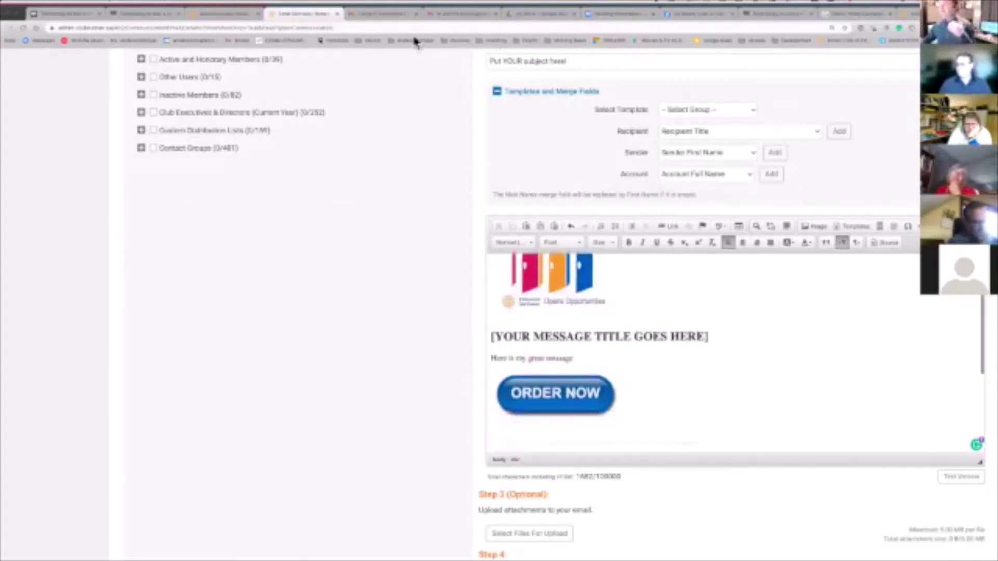
Revisit the ShelterBox fundraiser email in Gmail, then switch to the presentation's ClubRunner slide and show it full screen.
click(379, 14)
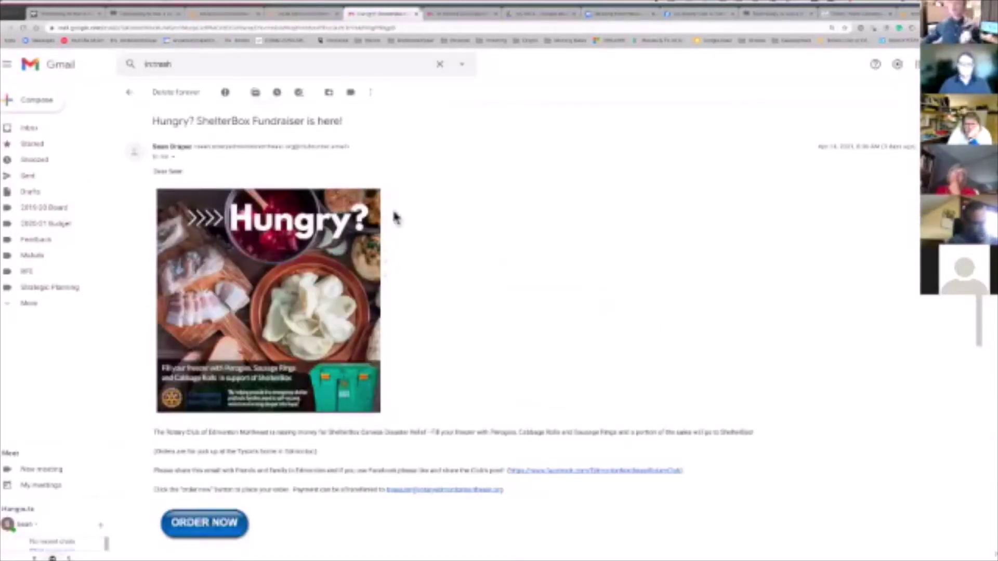
click(47, 14)
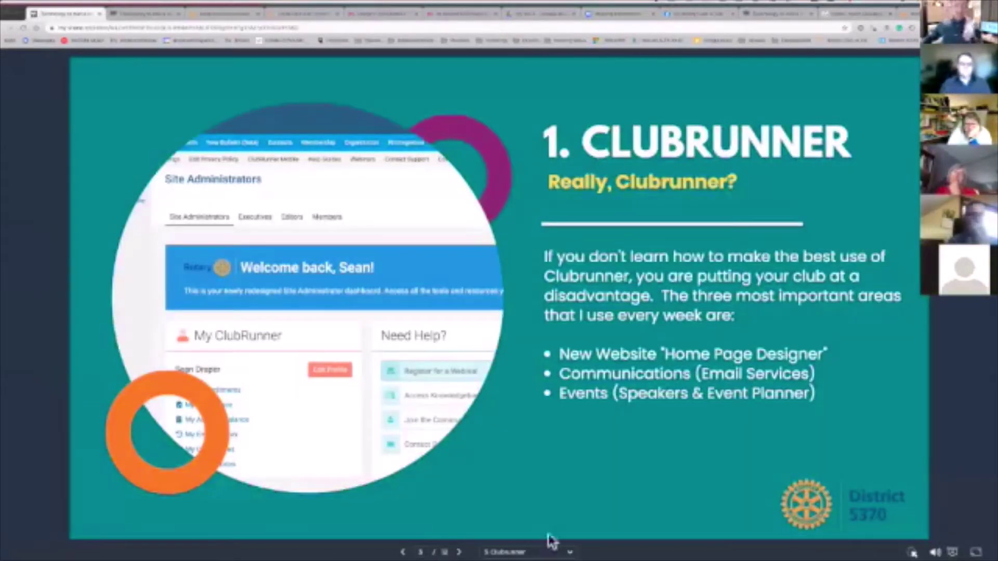
click(976, 551)
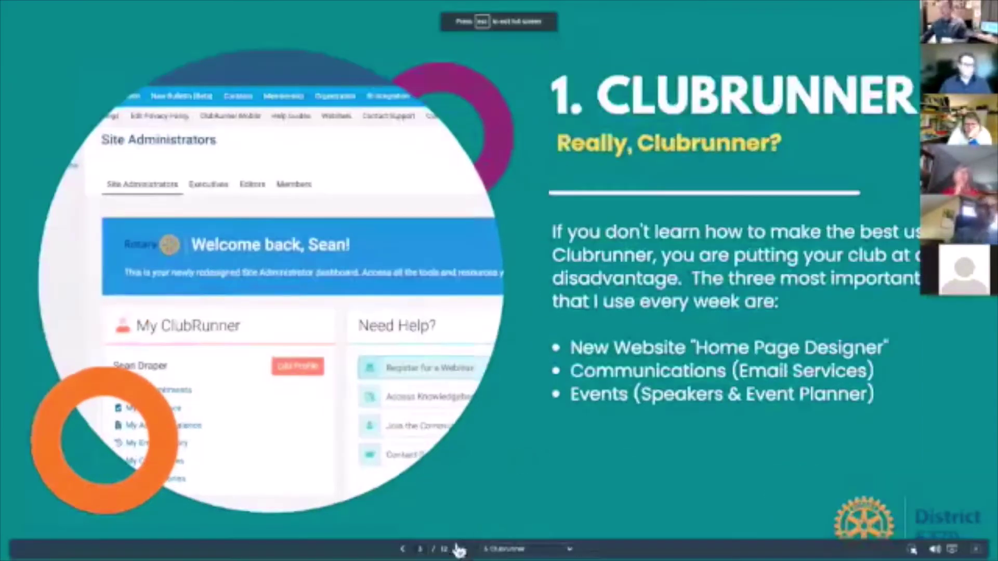
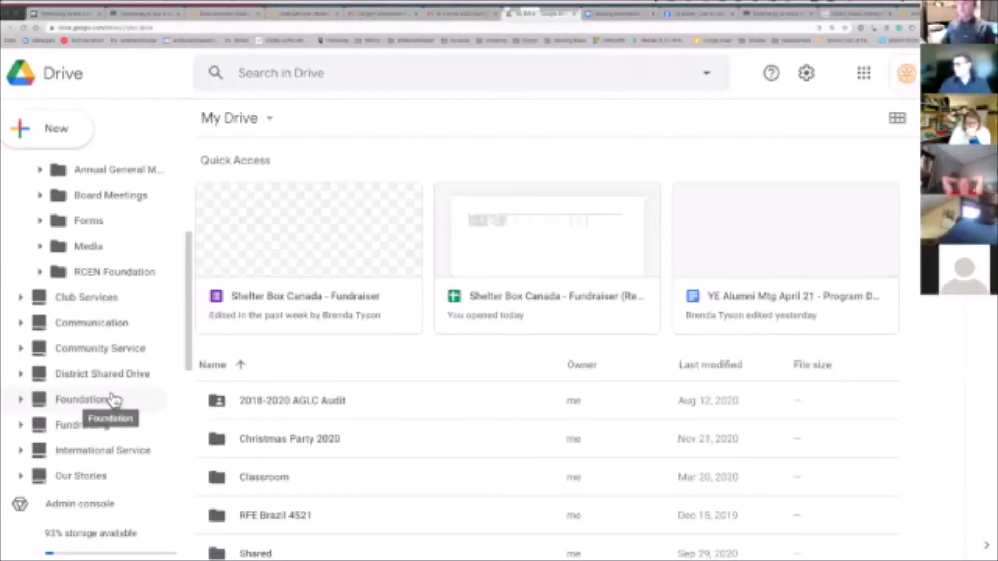
In Google Drive, expand Board Meetings in the Board Shared Drive and its 2020-21 Board folder to browse the monthly folders.
scroll(82, 312, up, 3)
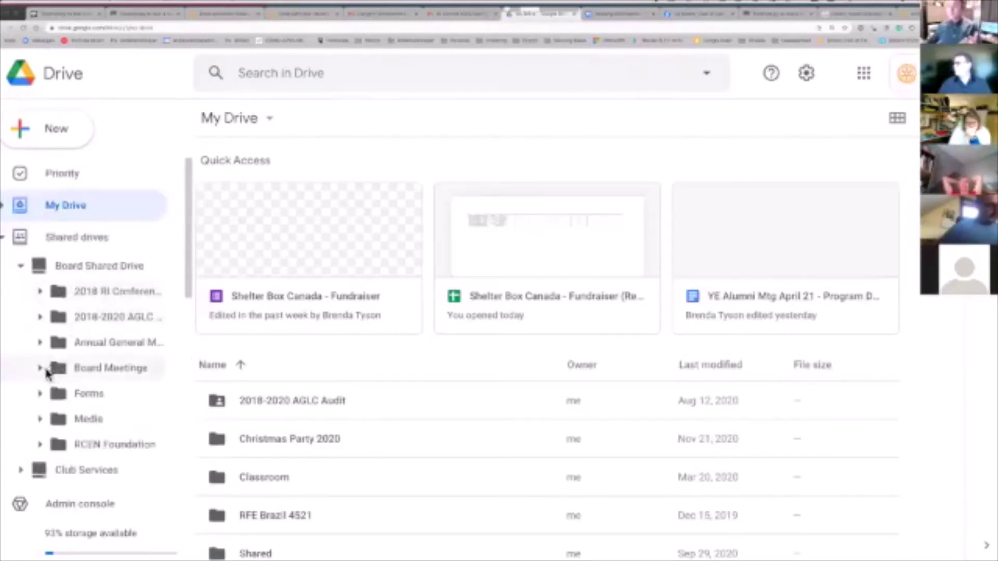
click(40, 369)
scroll(129, 345, down, 2)
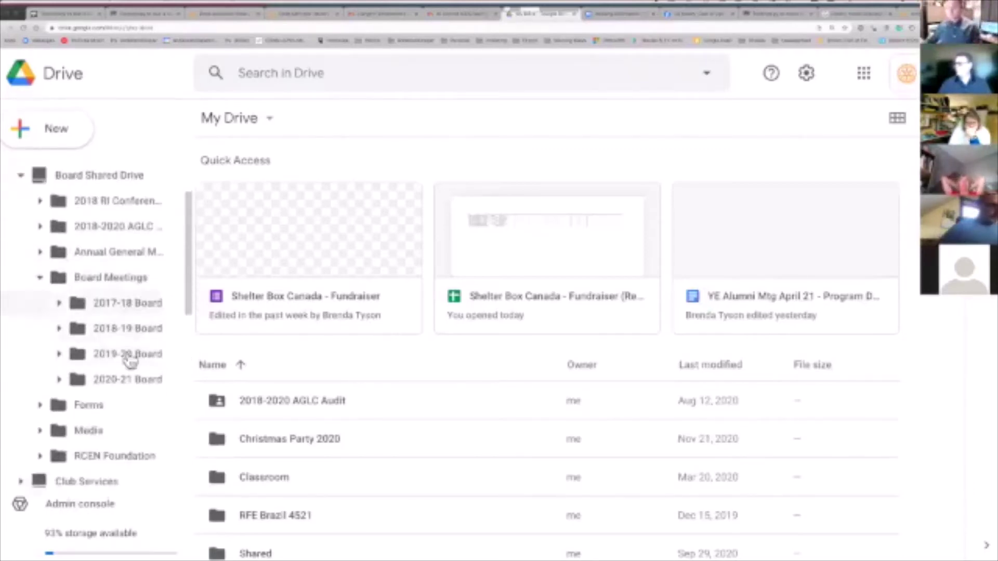
click(60, 379)
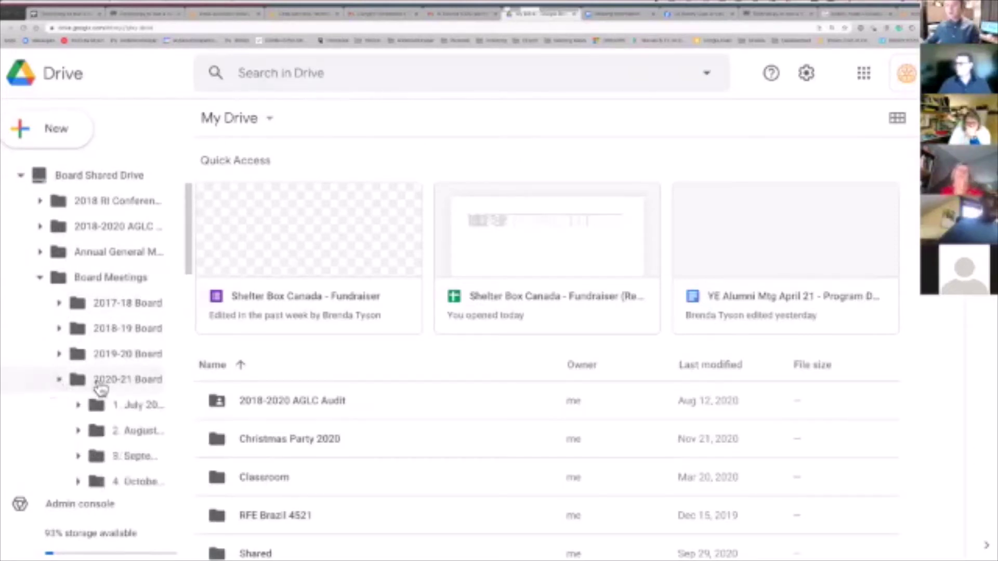
scroll(127, 458, down, 2)
scroll(128, 457, down, 3)
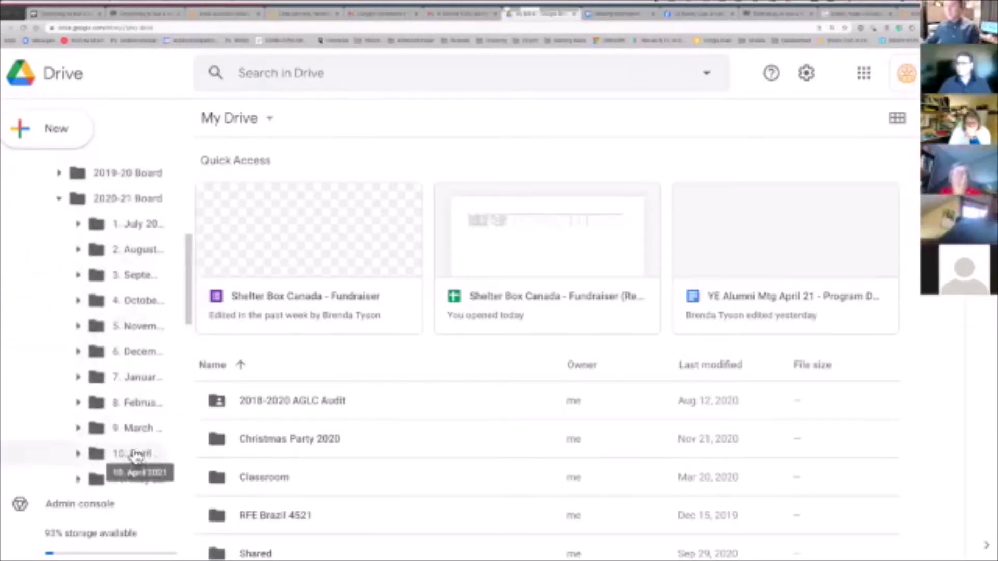
Look through the April, March, February and January 2021 board meeting folders, ending on the March 2021 folder.
click(134, 455)
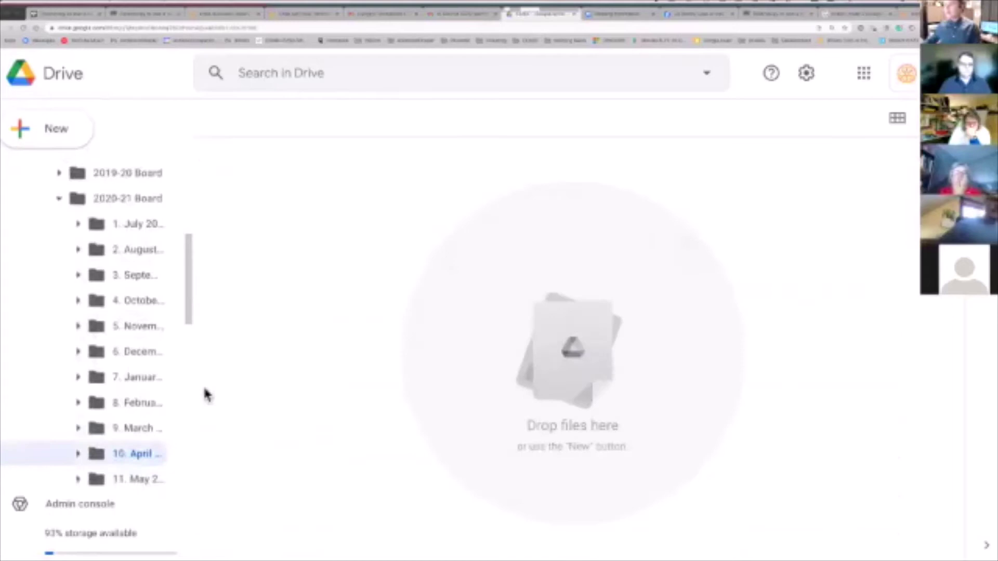
click(132, 429)
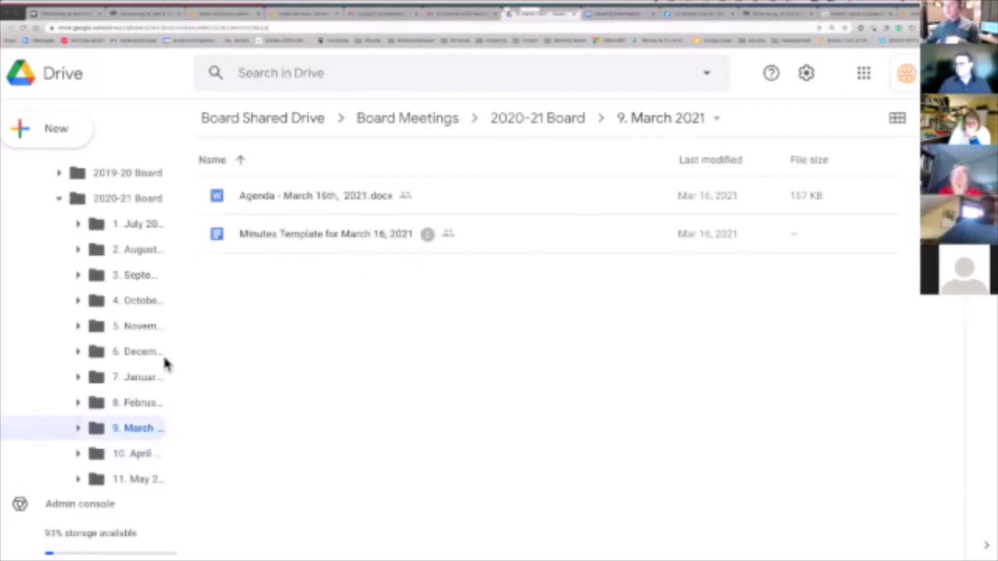
click(141, 402)
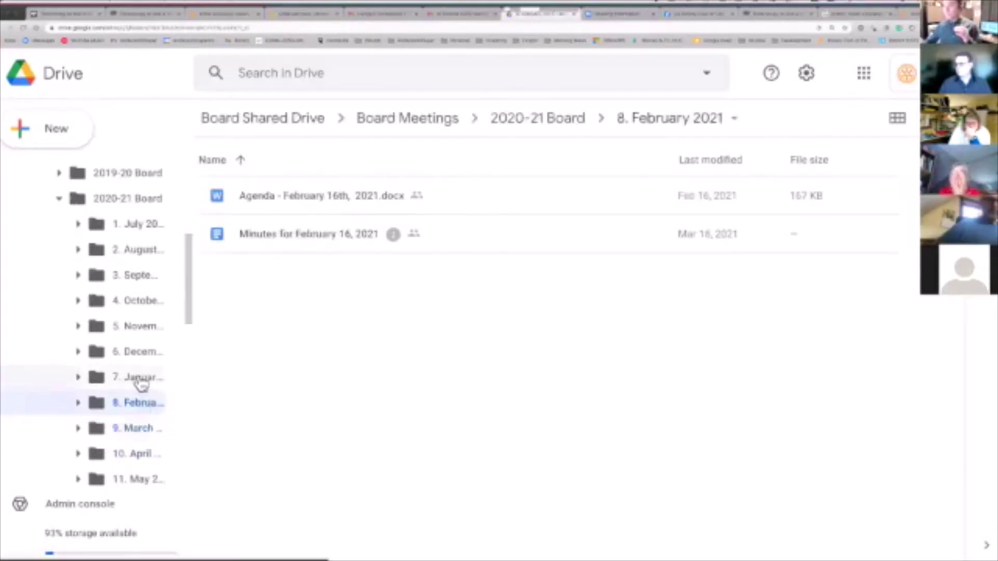
click(139, 378)
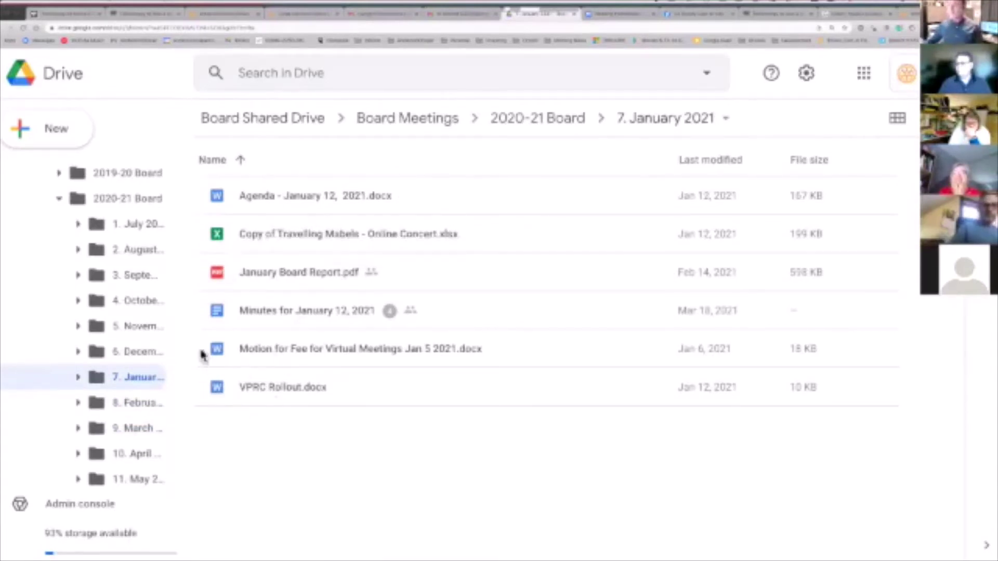
click(140, 429)
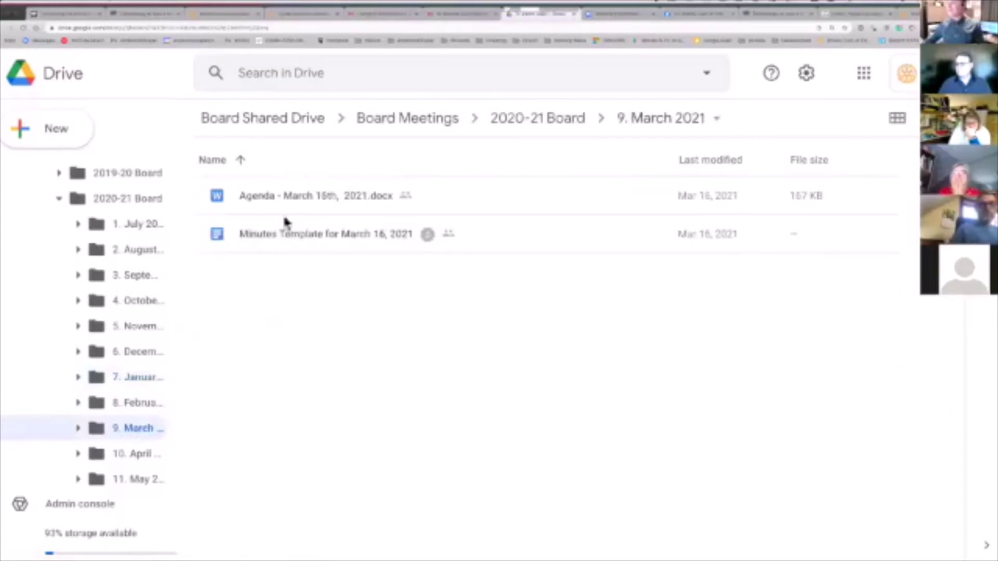
Open the March 16, 2021 minutes document in Google Docs and examine the assigned task comment on the Polio Plus challenge.
click(247, 243)
double_click(254, 241)
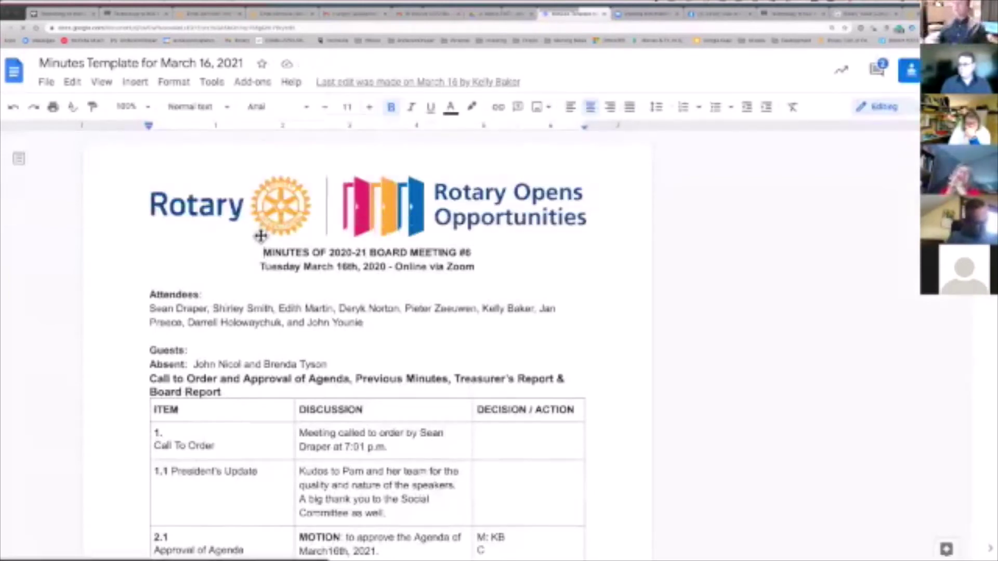
scroll(349, 318, down, 3)
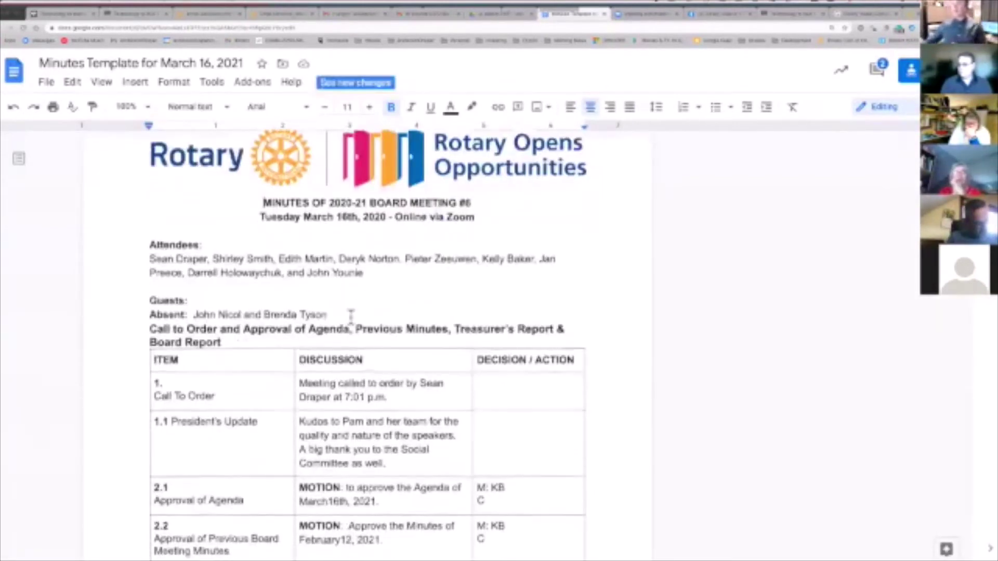
scroll(387, 364, down, 1)
click(517, 303)
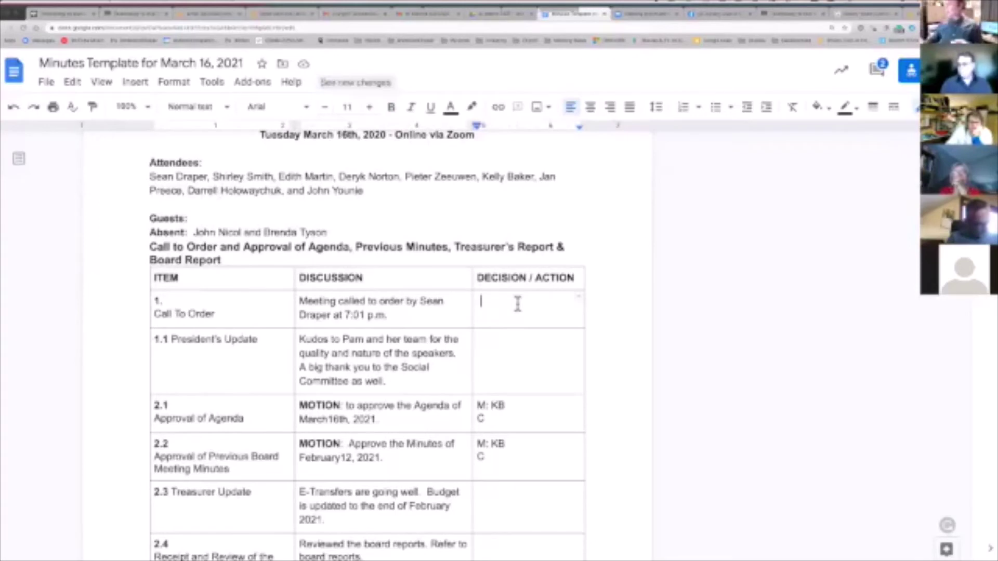
scroll(517, 304, down, 15)
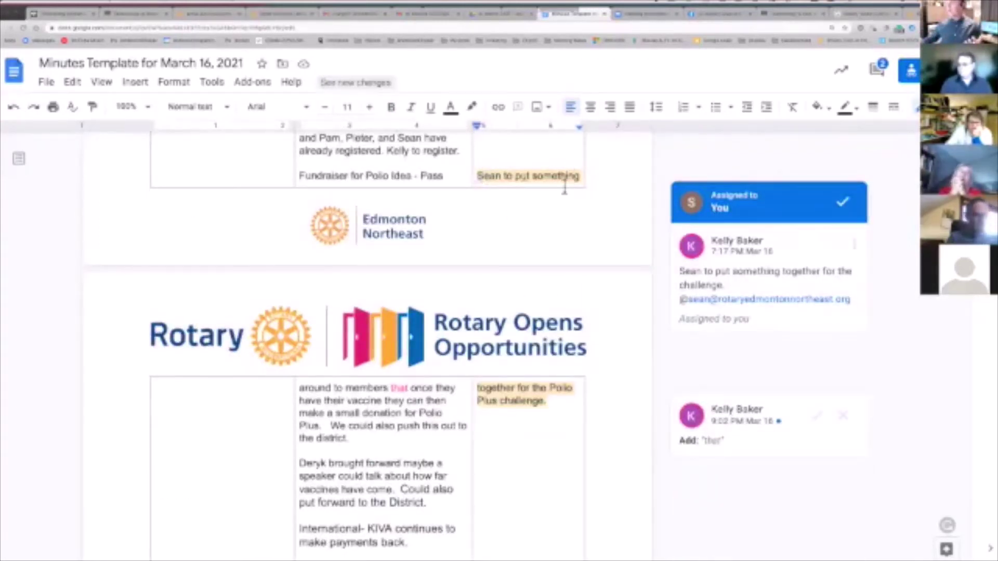
scroll(491, 204, up, 1)
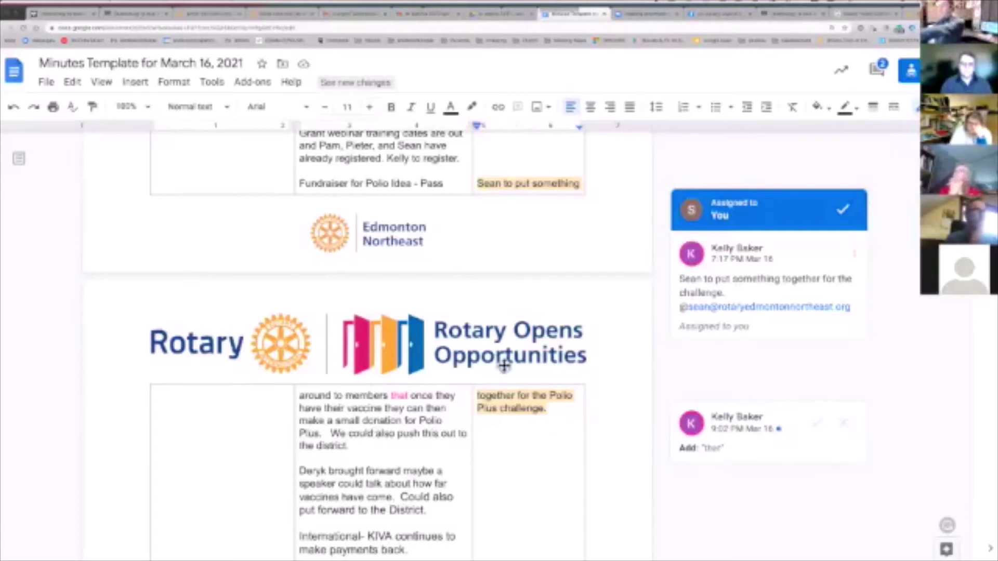
scroll(515, 367, up, 1)
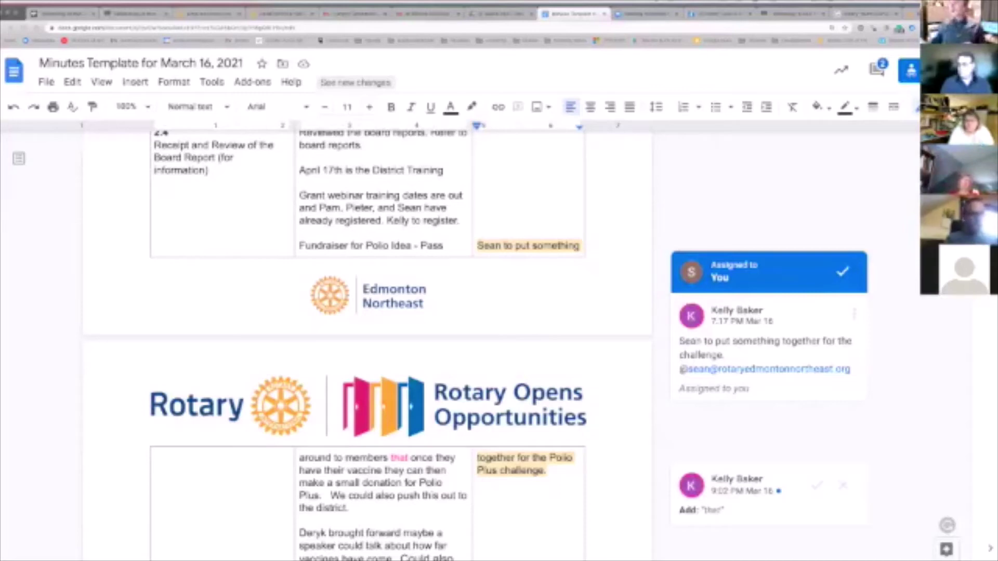
Review the first page of the minutes, from the meeting heading and attendees through the item, discussion and decision table.
scroll(914, 297, up, 5)
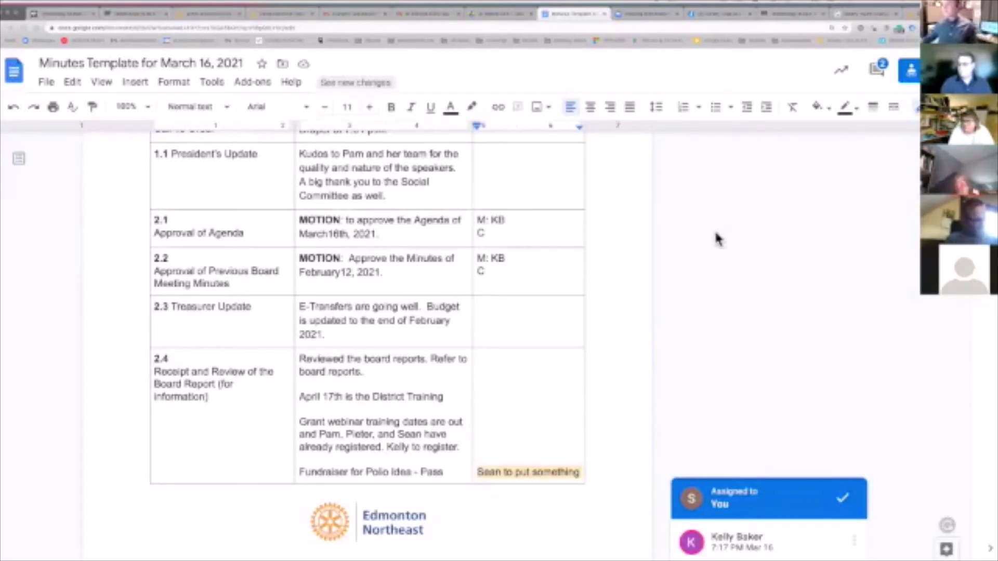
scroll(735, 260, up, 6)
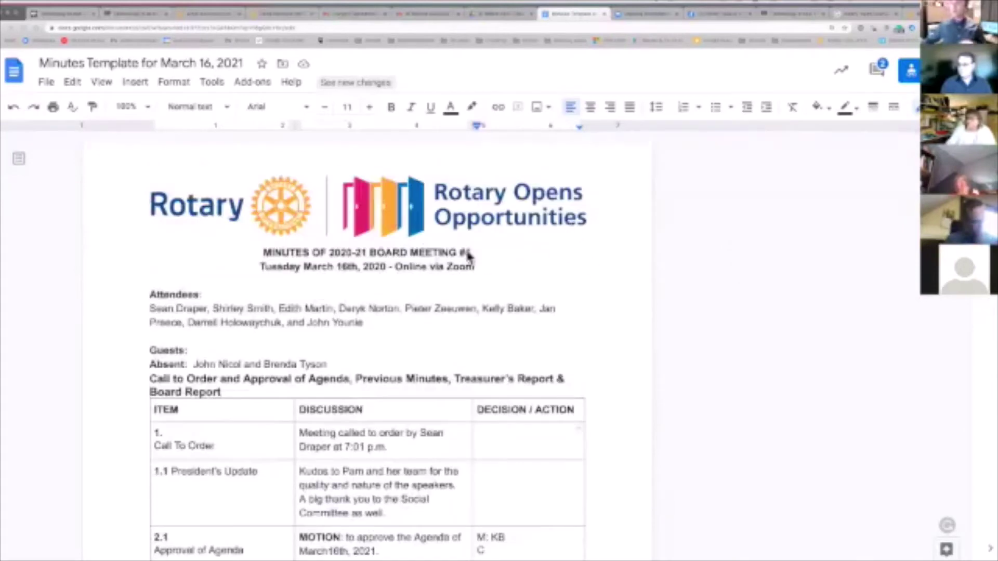
scroll(746, 296, down, 5)
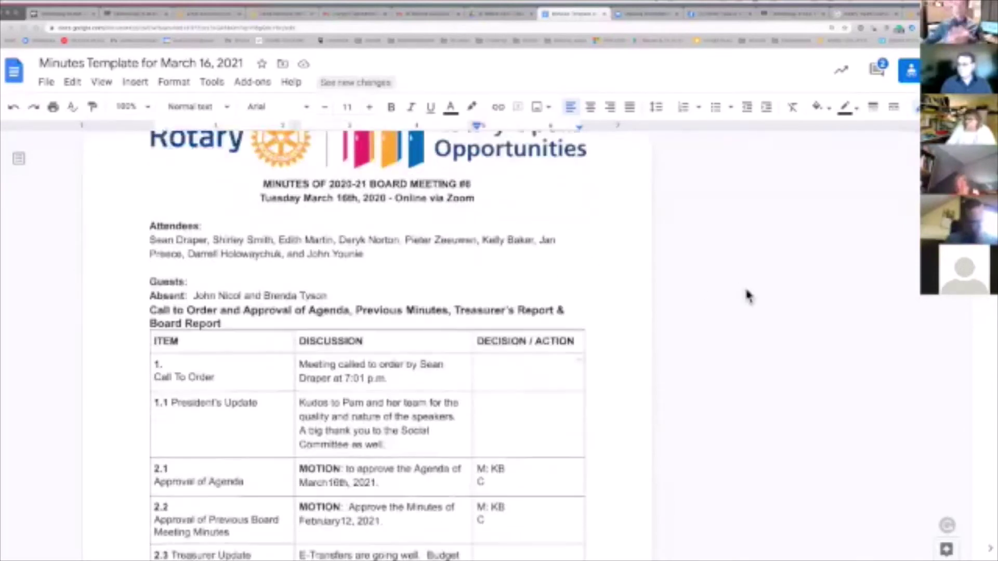
scroll(461, 274, down, 1)
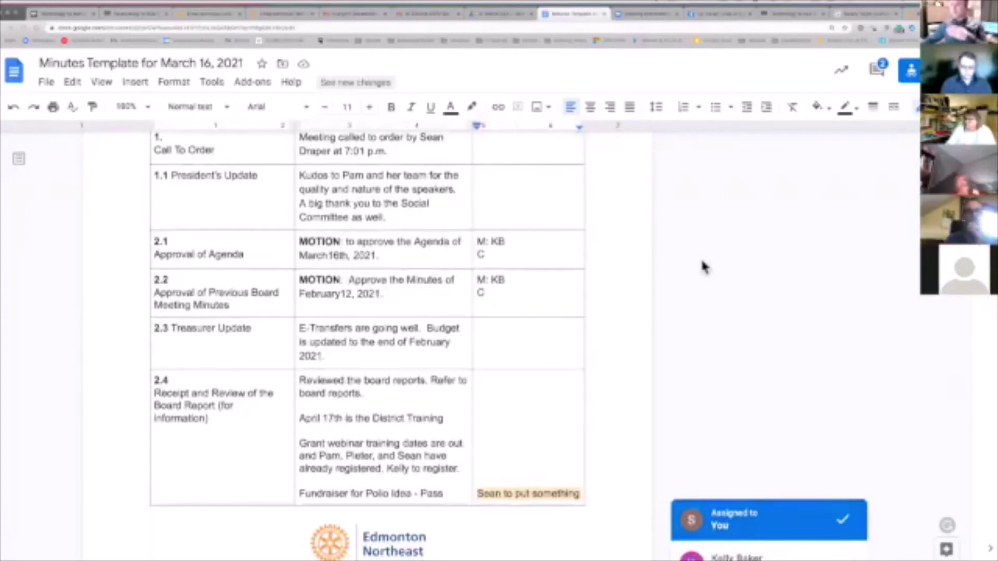
scroll(694, 271, up, 3)
scroll(694, 294, up, 2)
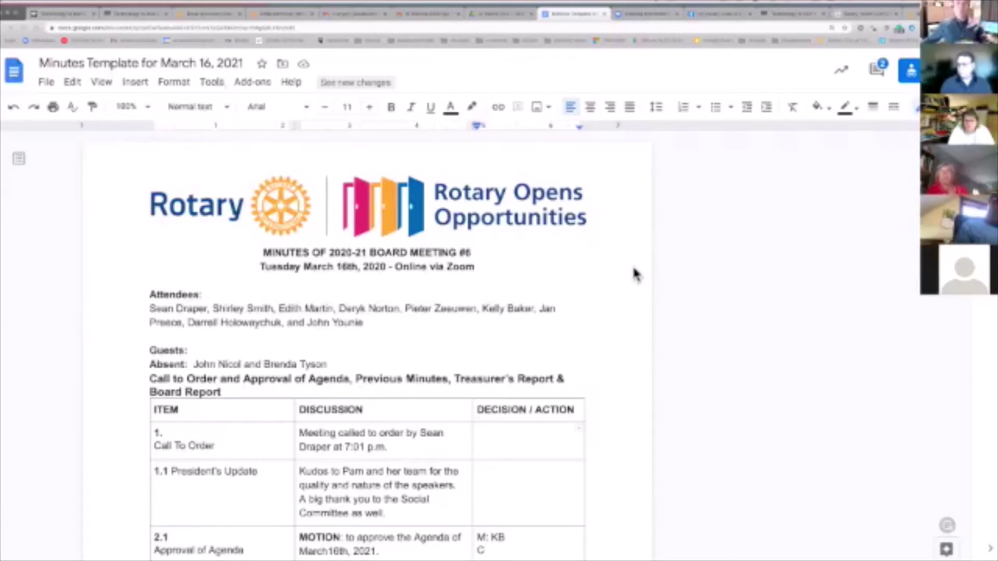
Switch back to the presentation, show the Google Suite slide full screen, and advance to the Zoom slide.
click(65, 15)
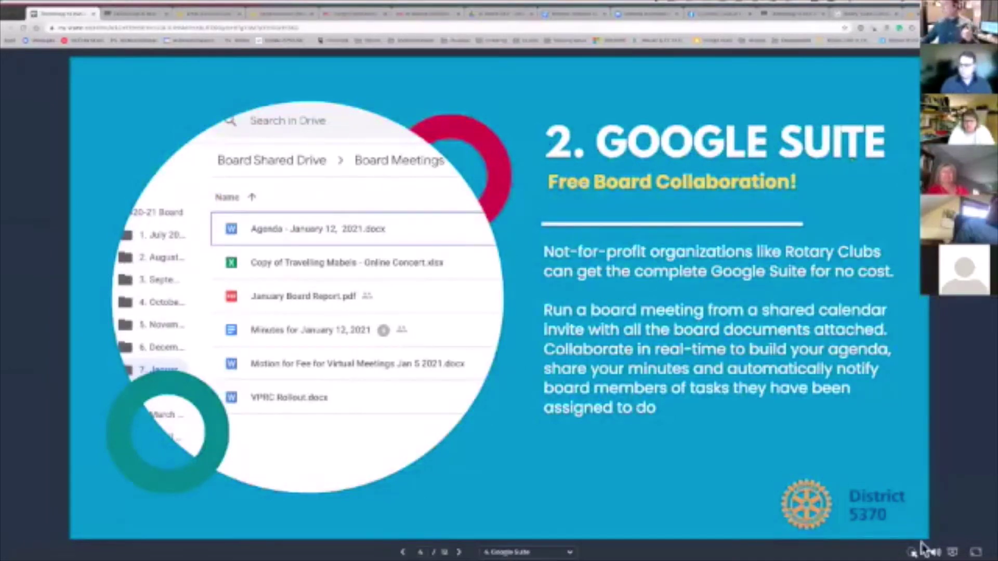
click(976, 552)
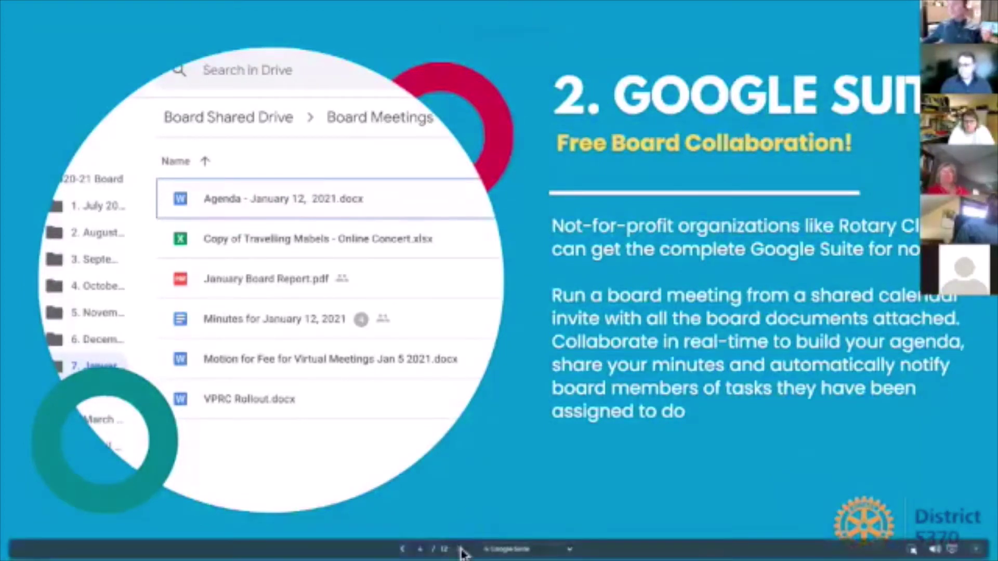
click(460, 550)
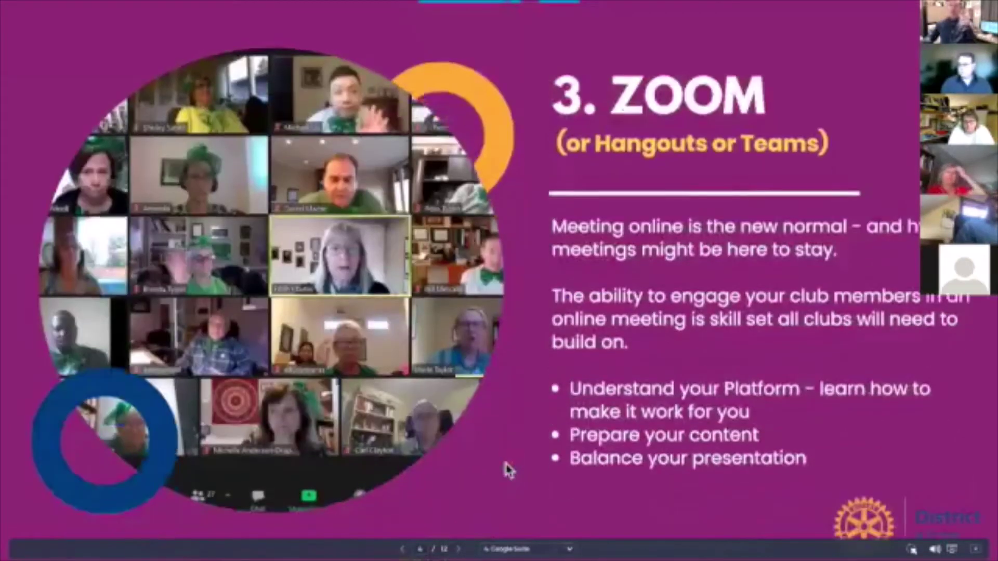